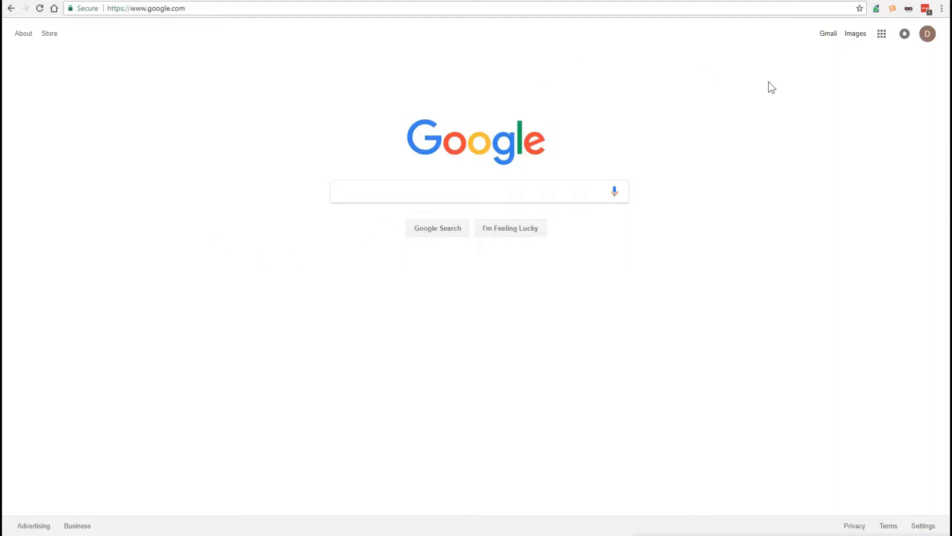
- Open the SKUtility extension and examine the explanations of its source cost and profit fields
left_click(876, 8)
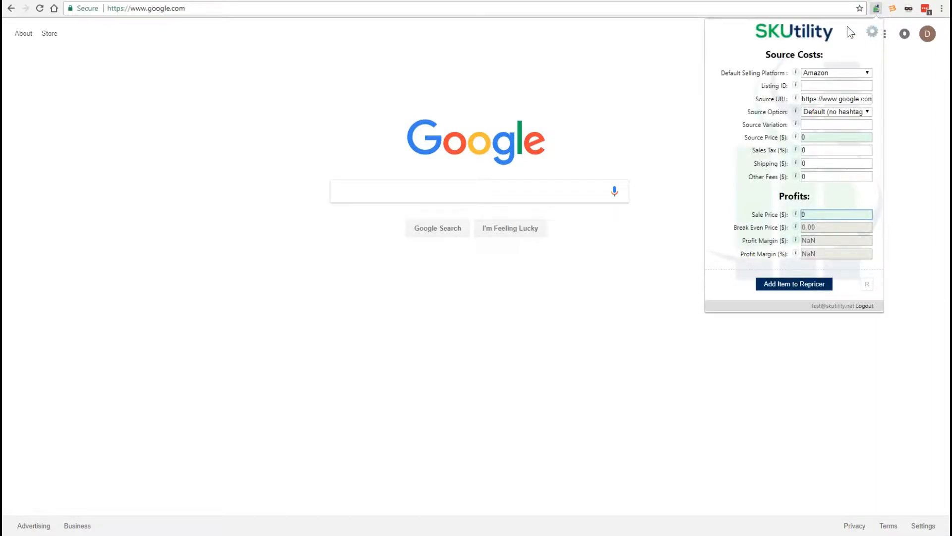
left_click(877, 9)
left_click(877, 9)
mouse_move(796, 72)
left_click_drag(754, 99, 788, 101)
left_click(789, 102)
mouse_move(795, 100)
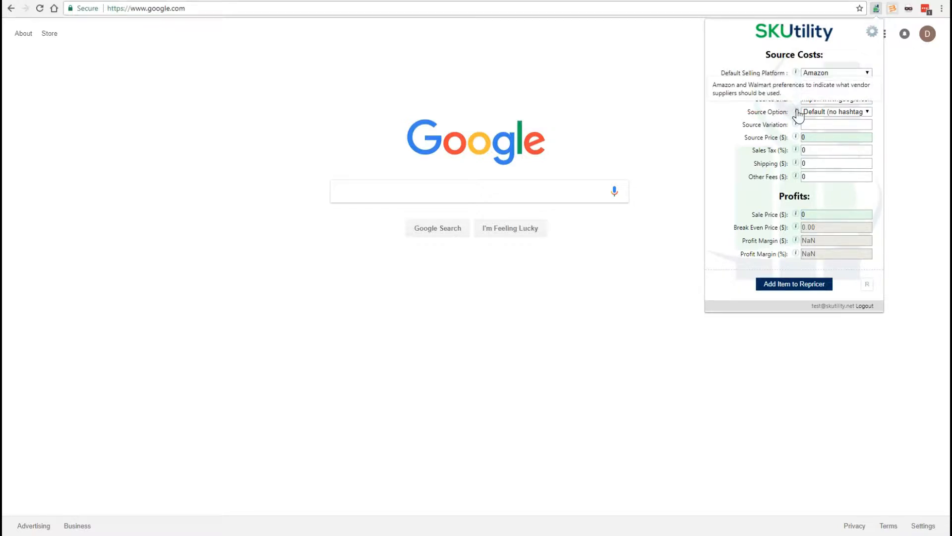
mouse_move(797, 139)
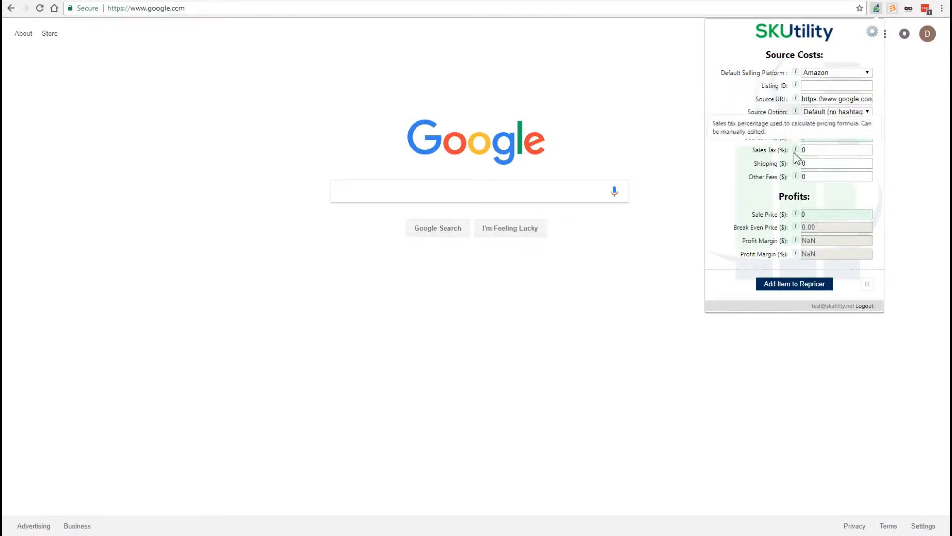
mouse_move(797, 165)
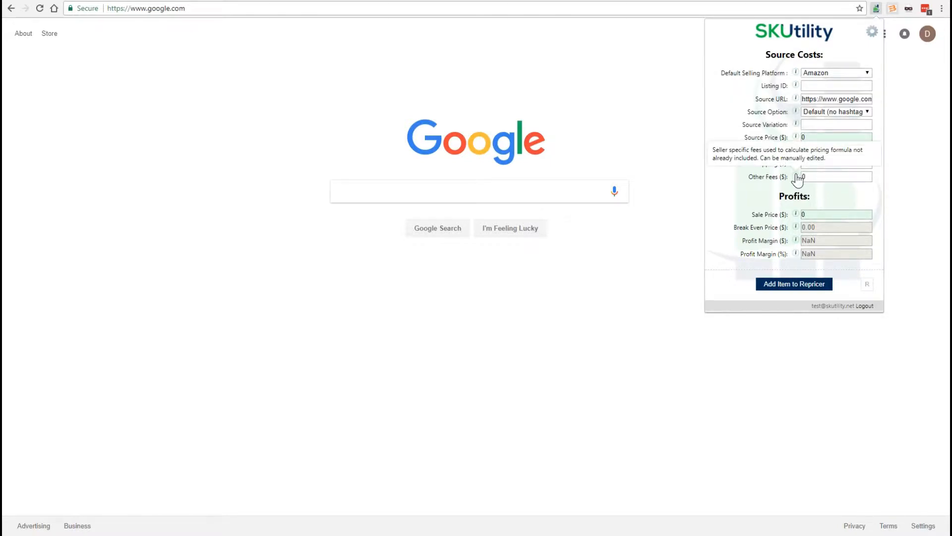
mouse_move(796, 231)
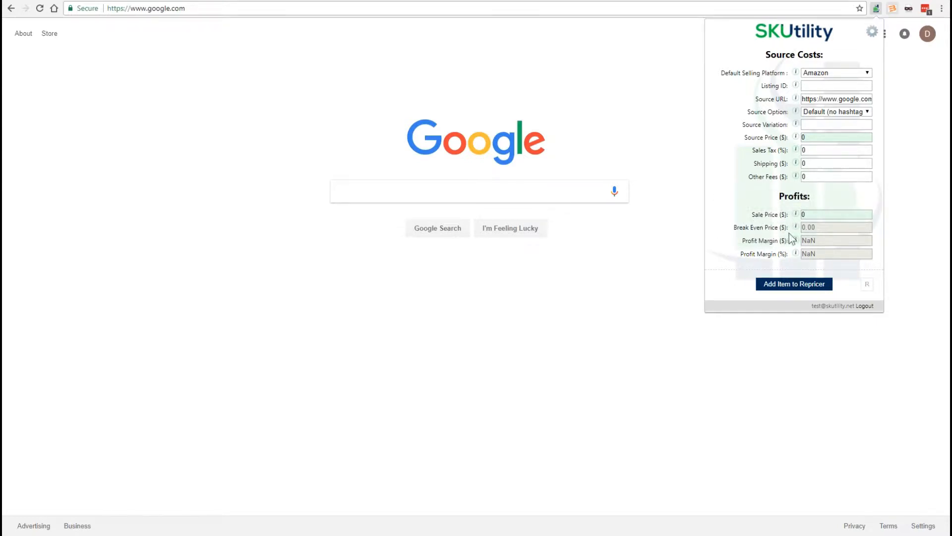
- Examine the explanations of the general, eBay and Amazon preferences in the extension's settings
left_click(872, 32)
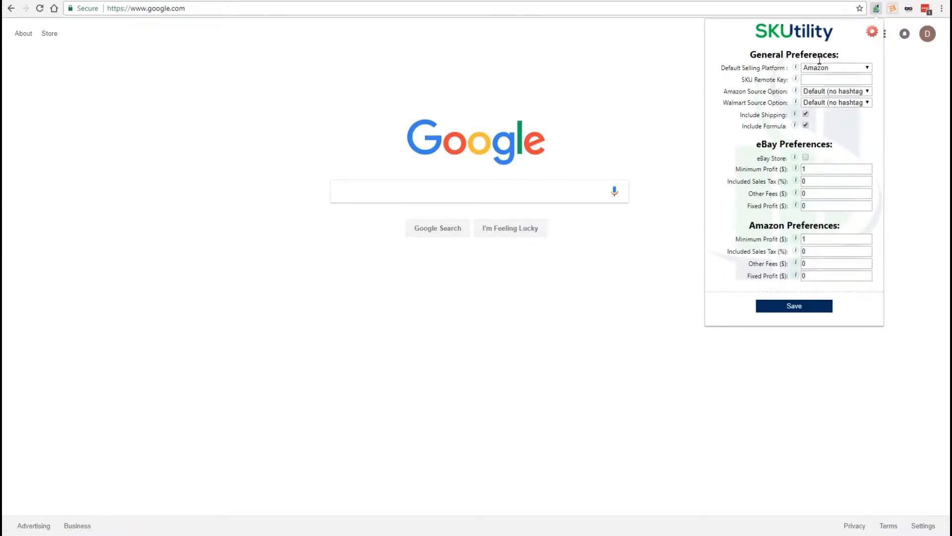
mouse_move(796, 80)
mouse_move(796, 276)
left_click(871, 33)
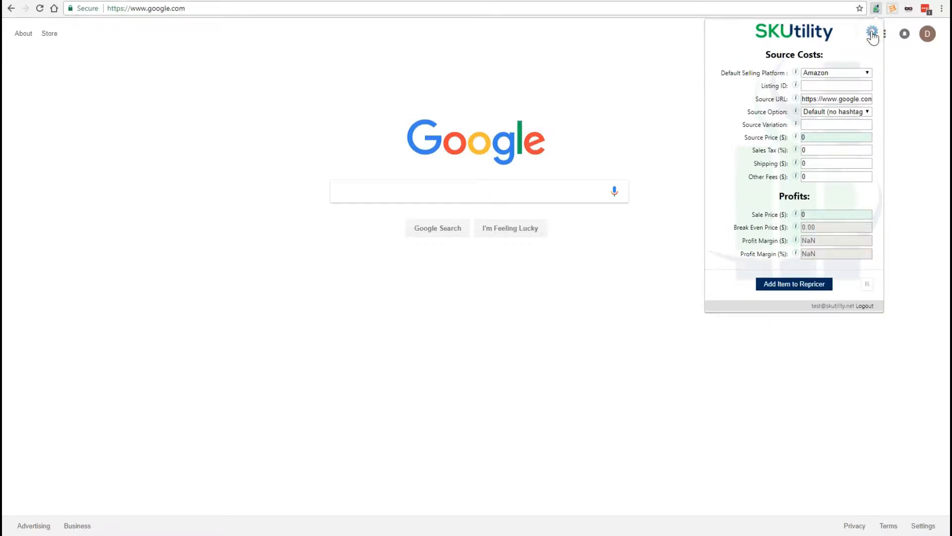
- In the extension's general preferences, set the default selling platform to eBay and enter the SKU remote key
left_click(872, 33)
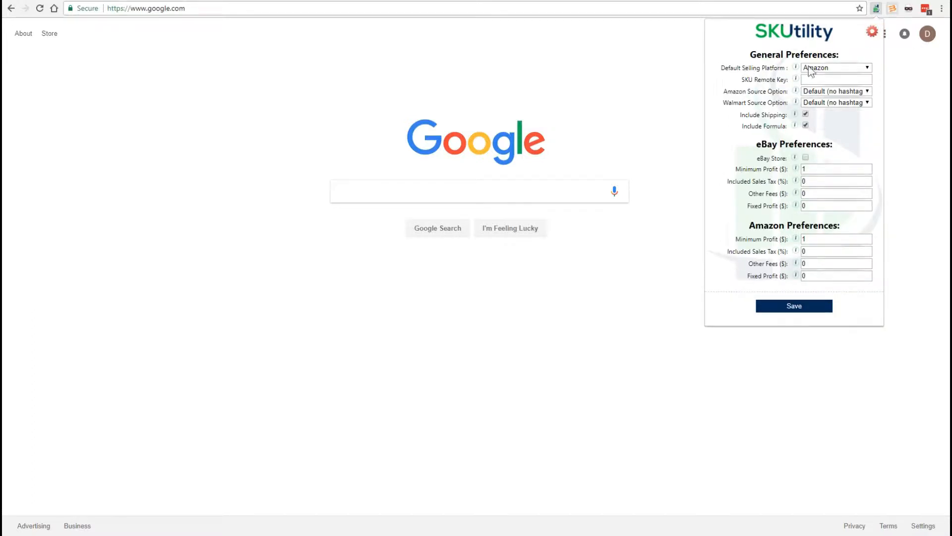
left_click(836, 68)
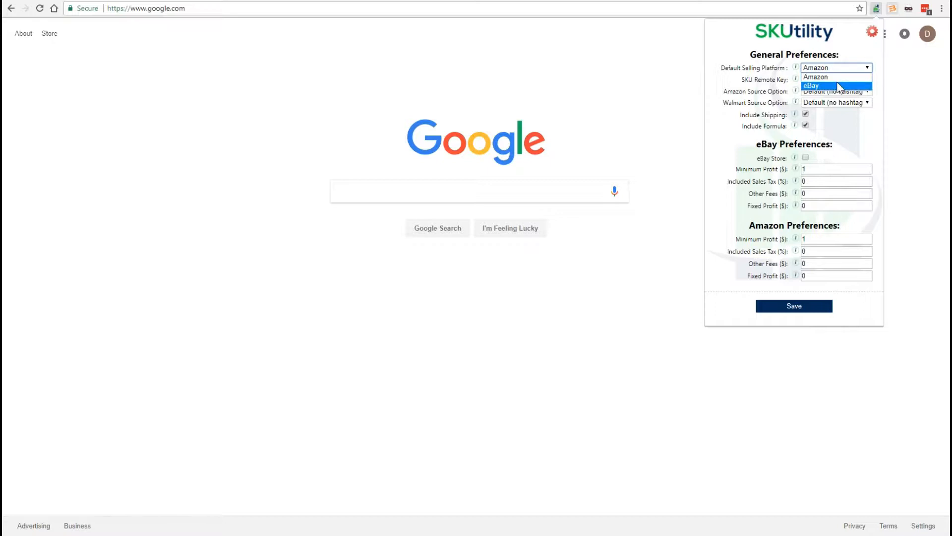
left_click(839, 85)
left_click(839, 78)
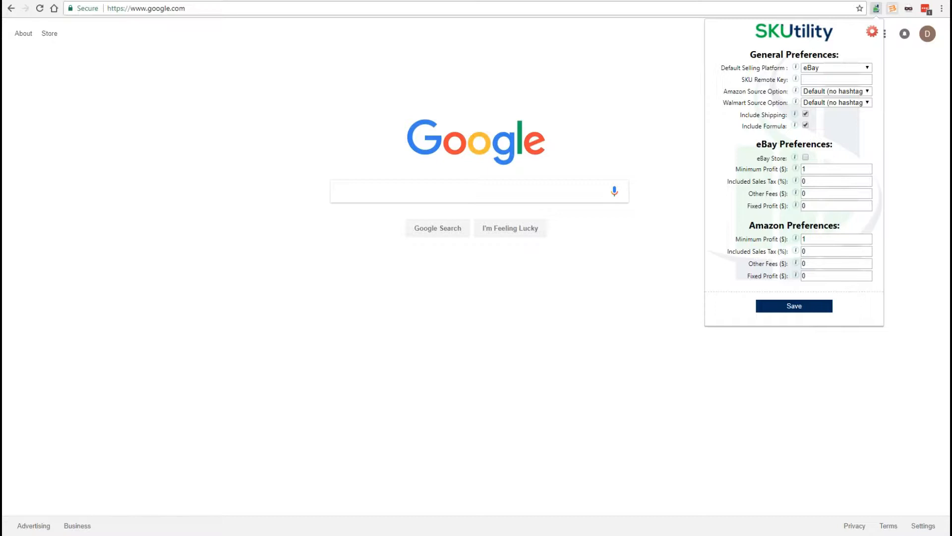
left_click(825, 80)
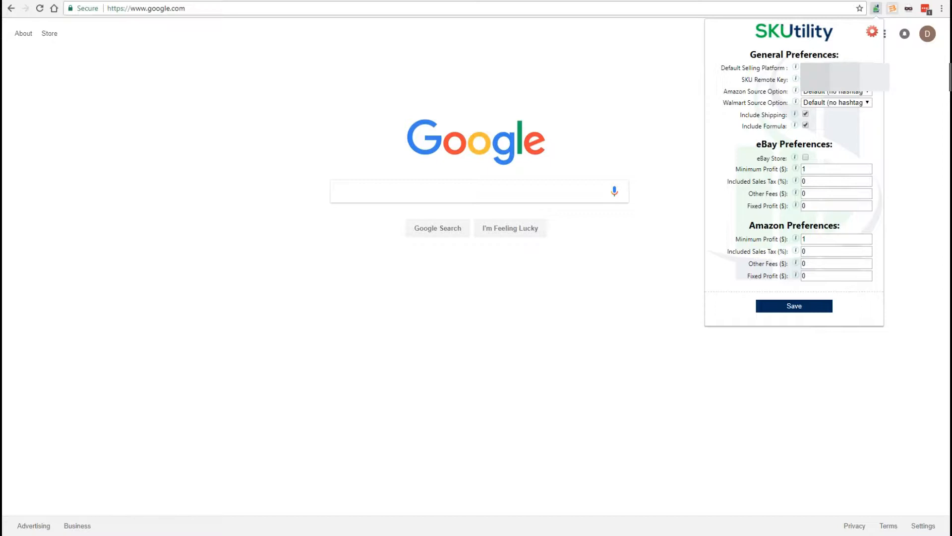
- Set the Amazon source option to Lowest Fulfilled Price and the Walmart source option to Walmart Only
left_click(837, 91)
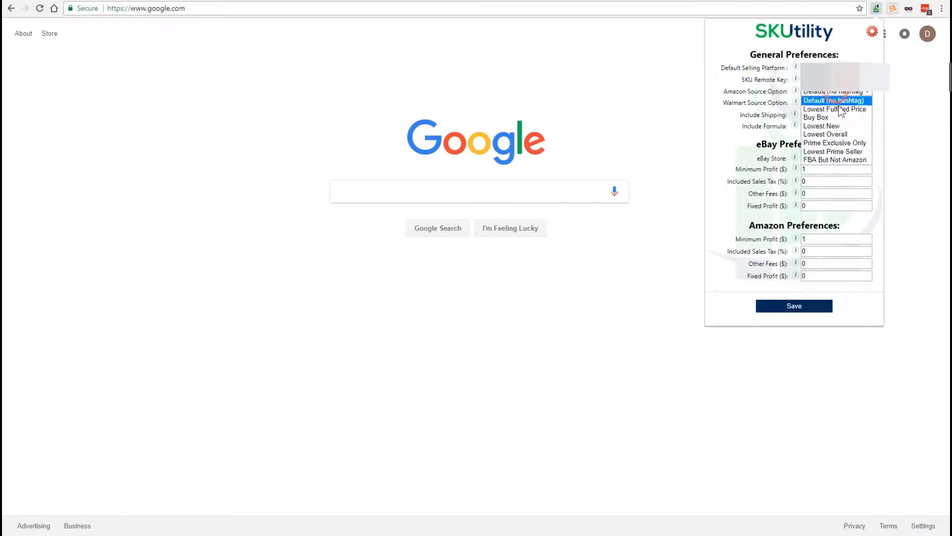
left_click(839, 105)
left_click(848, 103)
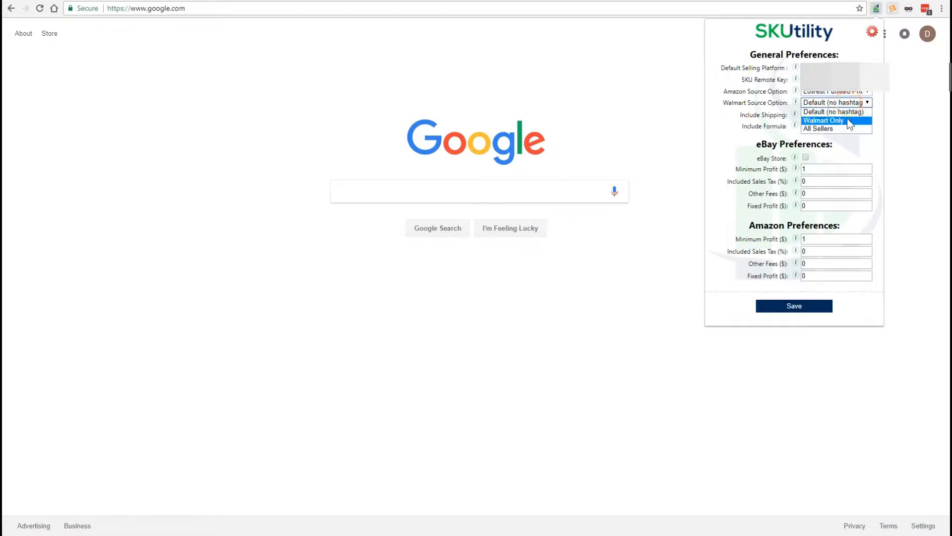
left_click(847, 118)
left_click(850, 125)
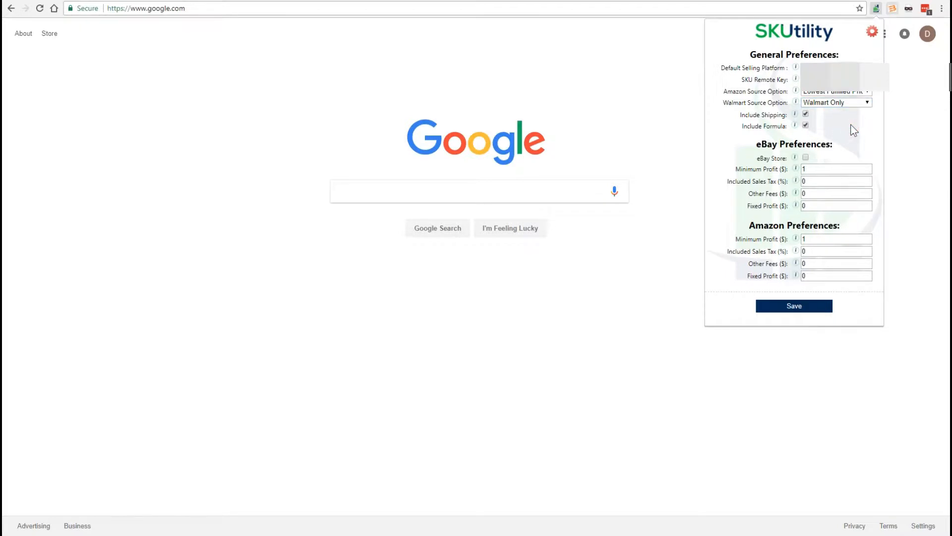
- Set the eBay minimum profit to $3 and save the preferences
left_click(805, 125)
double_click(809, 169)
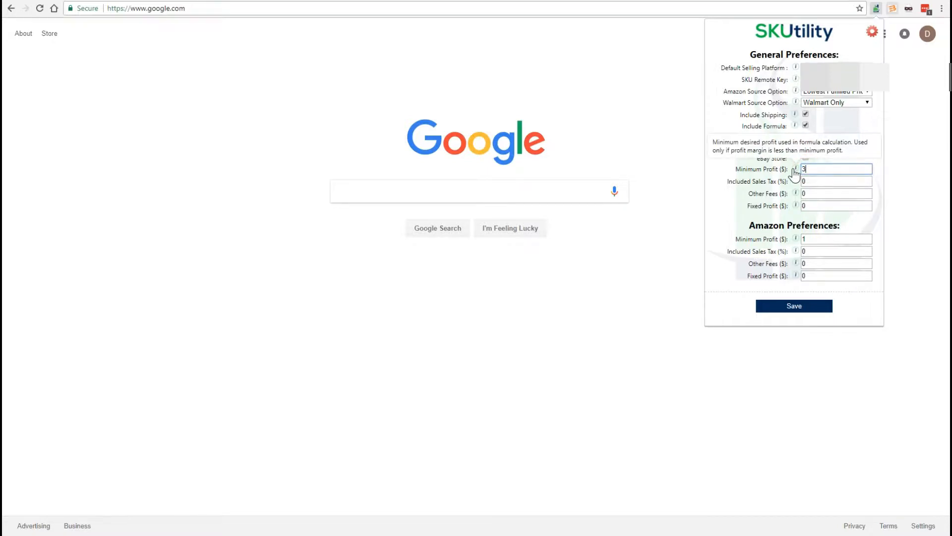
type("3")
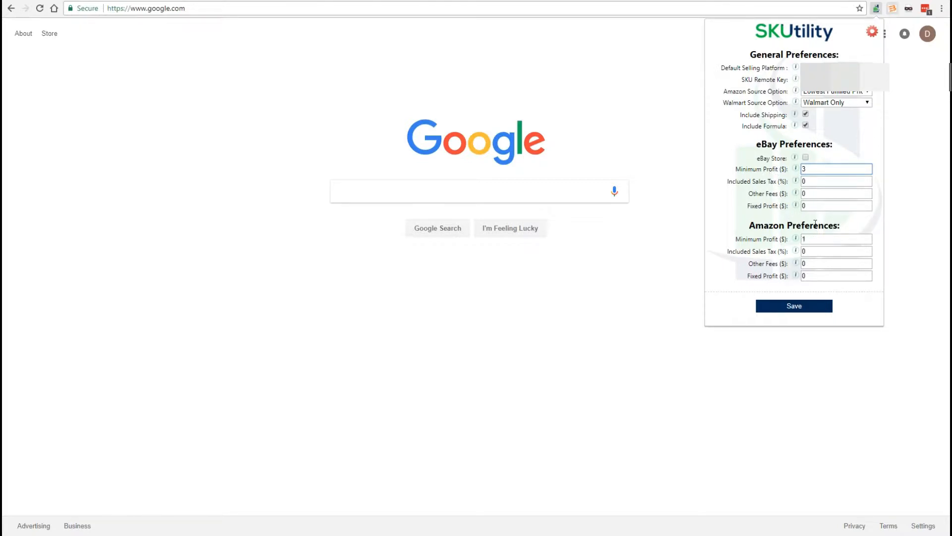
left_click(803, 309)
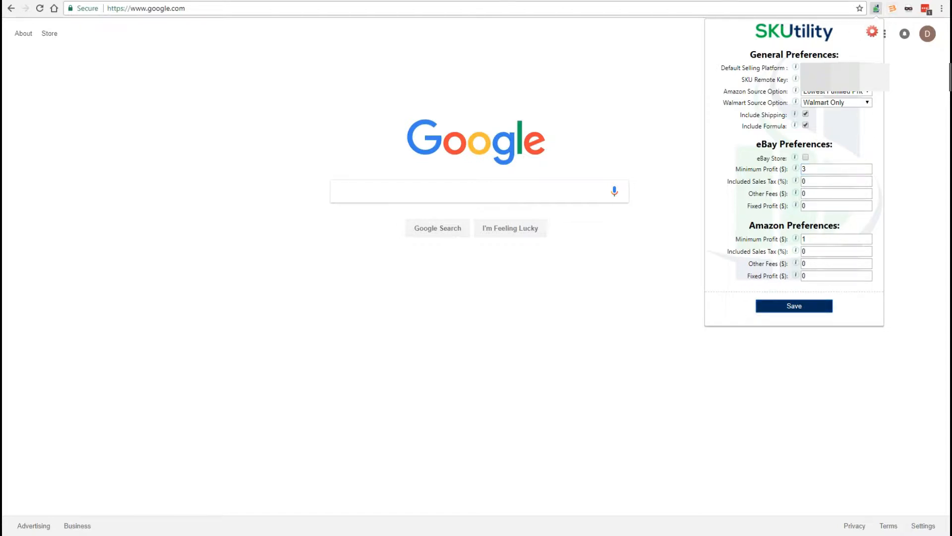
- Open the Amazon website in a new browser tab
left_click(349, 0)
key("ctrl+t")
left_click(325, 7)
type("www.")
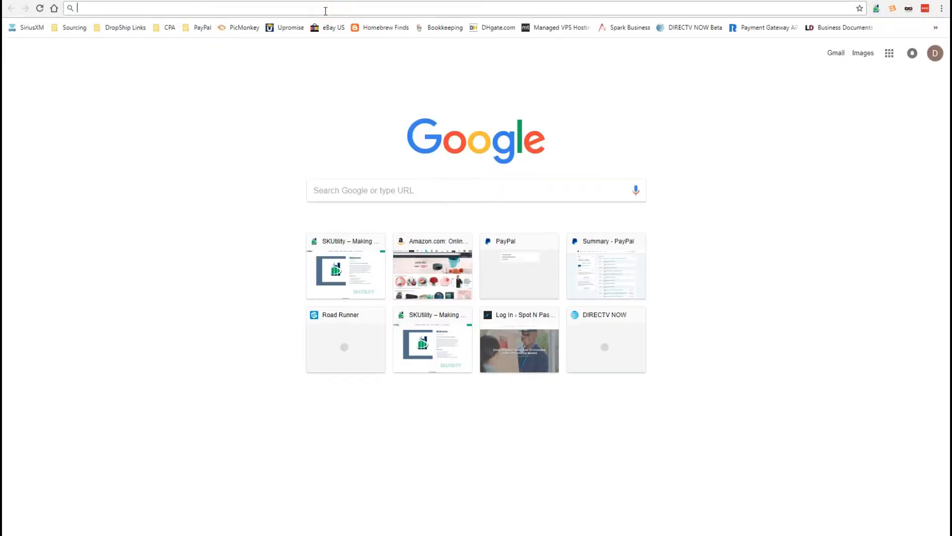
type("ama")
key("Return")
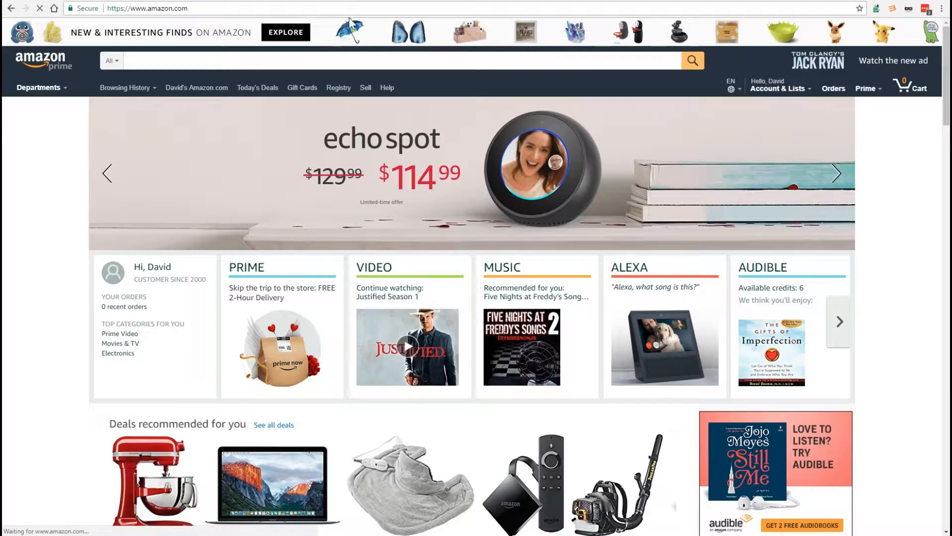
- Search Amazon for "toaster oven"
left_click(275, 61)
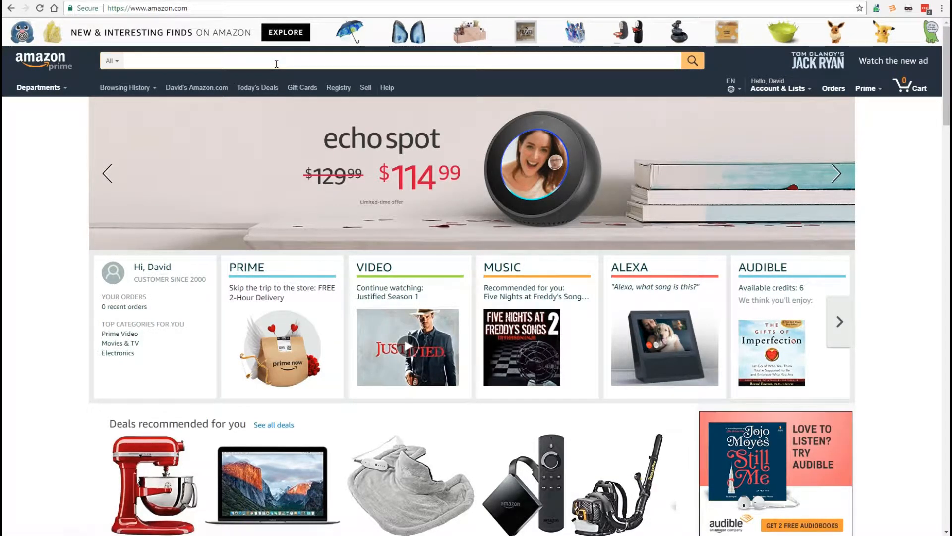
type("toaster oav")
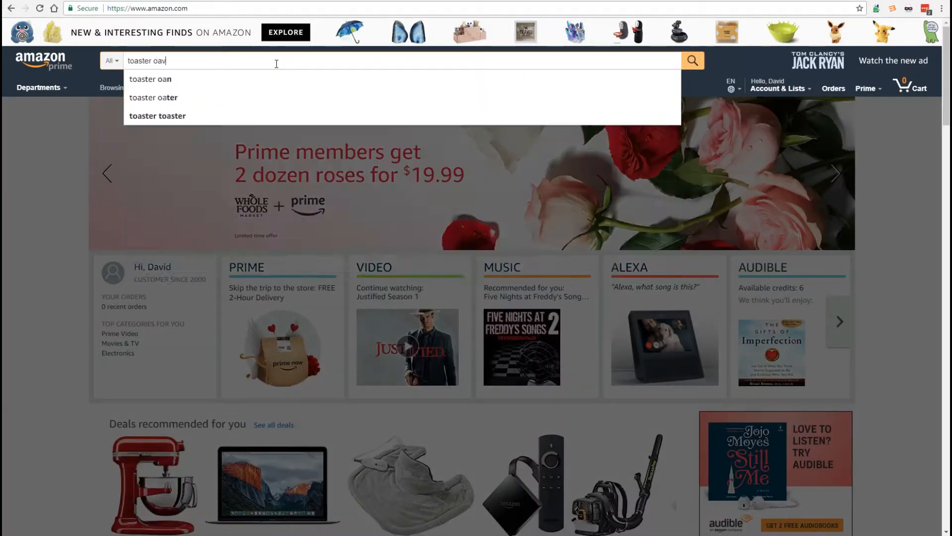
key("BackSpace")
key("BackSpace")
type("ven")
key("Return")
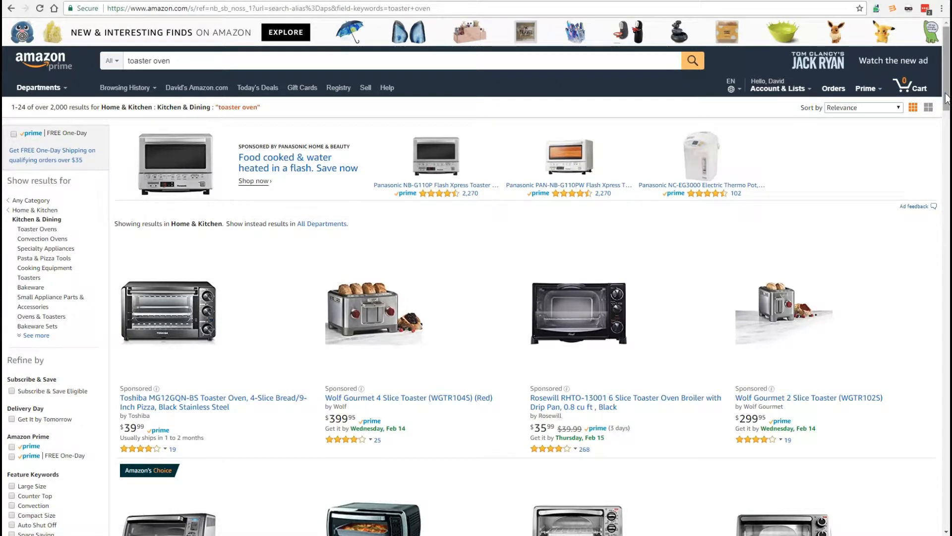
- Open the Oster Large Capacity 6-Slice Digital Convection Toaster Oven listing and bring up its SKUtility cost and break-even figures
left_click_drag(946, 82, 944, 135)
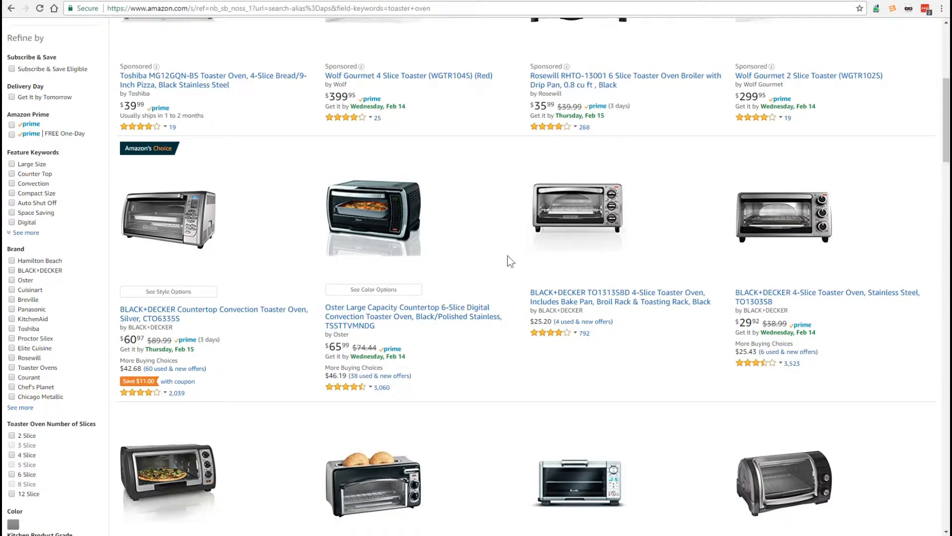
left_click(411, 323)
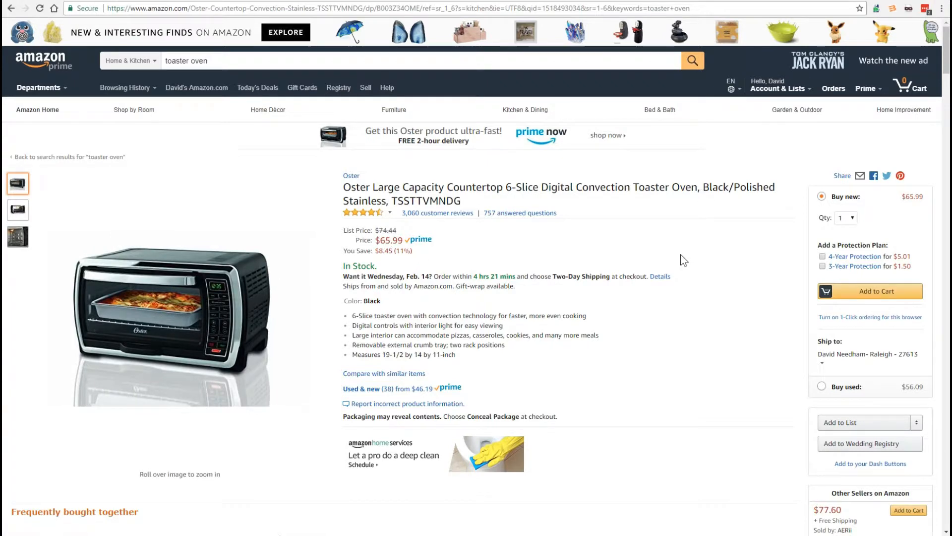
left_click(876, 9)
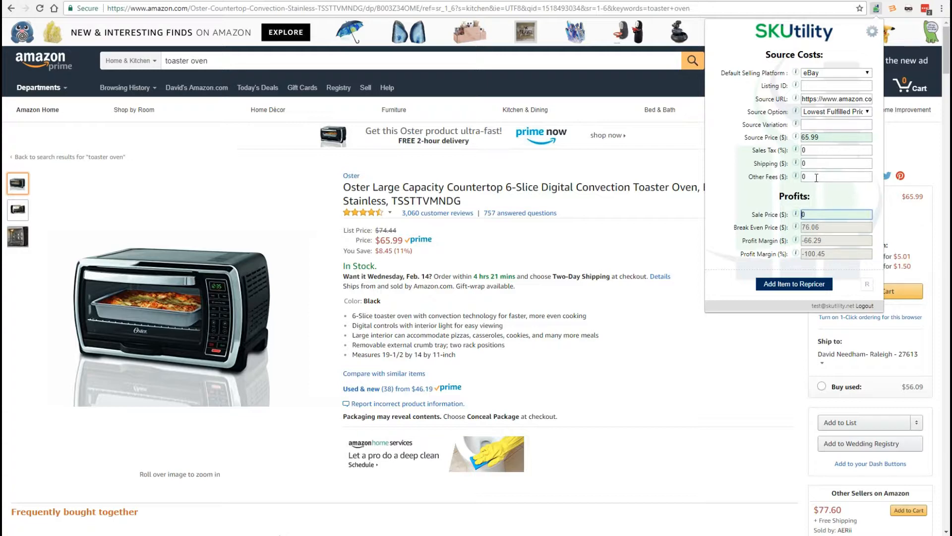
left_click(829, 228)
left_click(827, 228)
- Try a sale price of $79.99, replace it with $89.99, and check the profit margin in dollars and percent
double_click(820, 215)
type("79.99")
double_click(813, 214)
type("89.99")
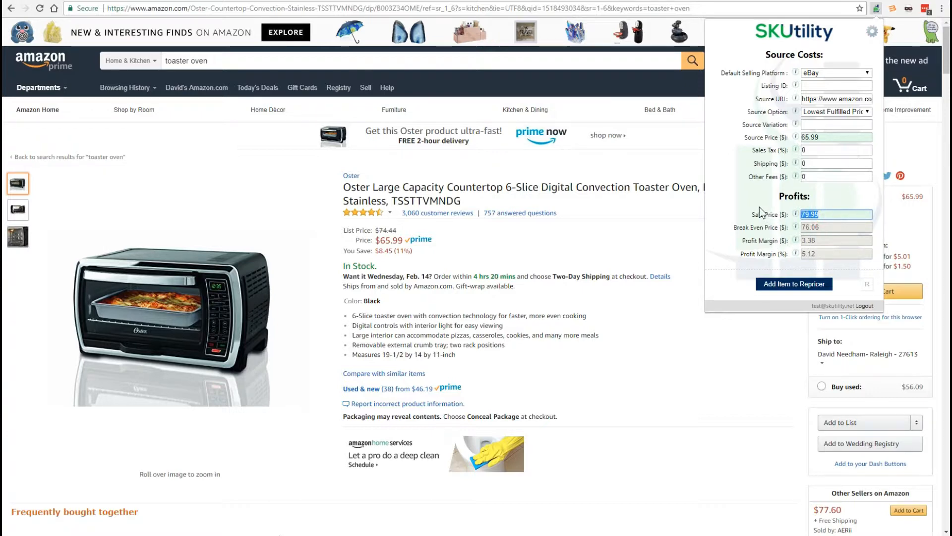
double_click(815, 240)
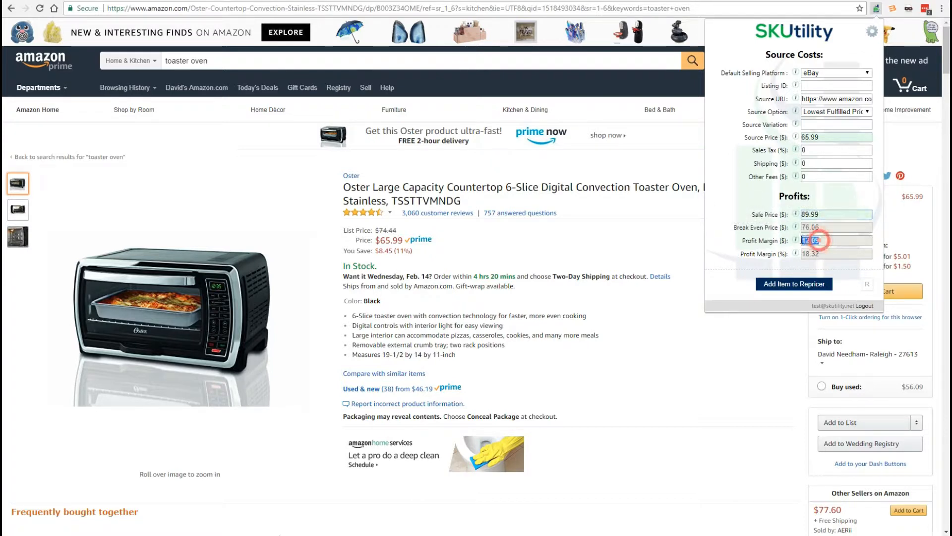
double_click(825, 254)
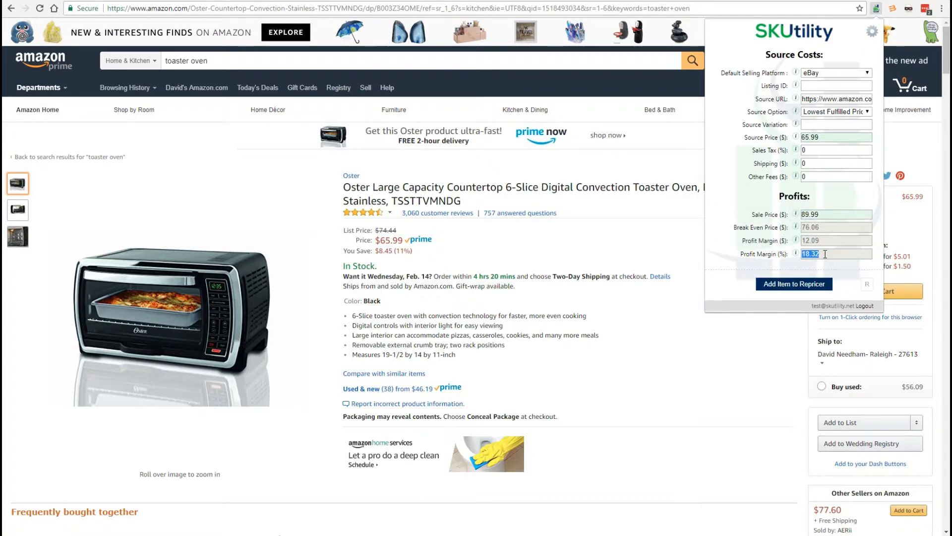
left_click(826, 254)
- Switch to the SKU Grid site and go to the repricing fields of the form for adding a single item
left_click(89, 0)
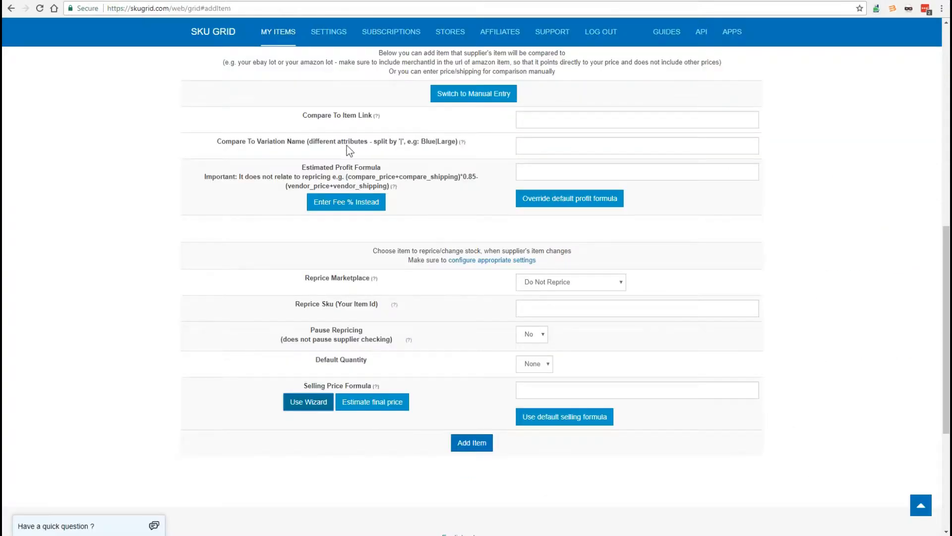
left_click(281, 35)
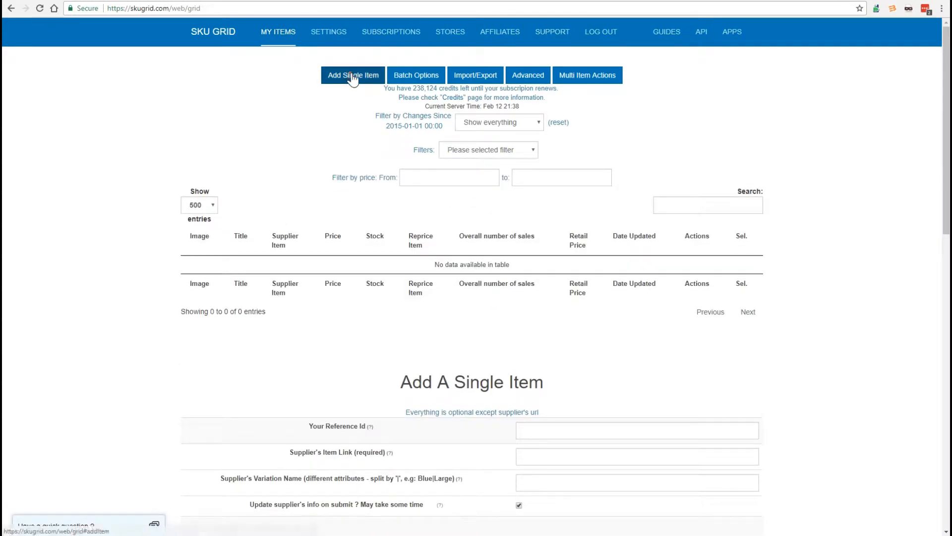
left_click(352, 76)
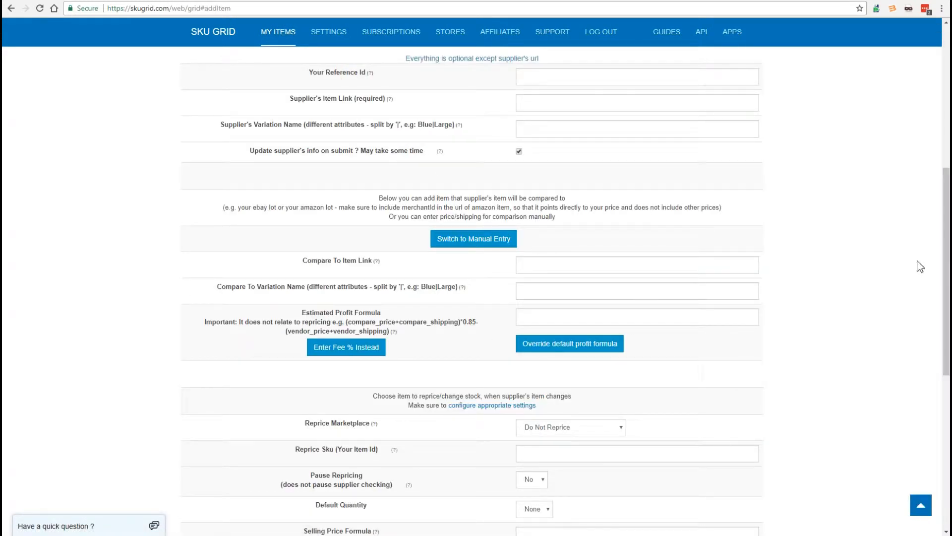
scroll(948, 274, "down", 4)
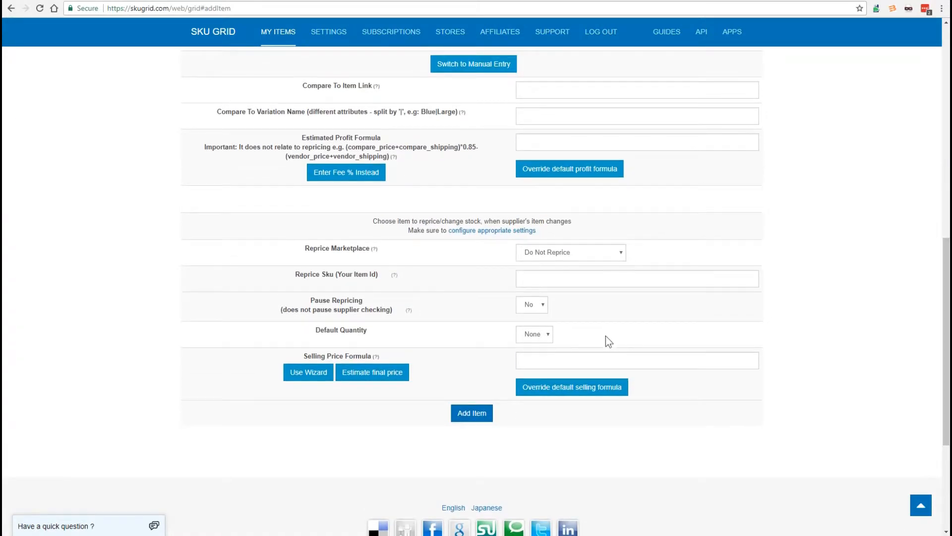
- Override the default selling formula in the add-item form and bring up the Formula Wizard
left_click(308, 372)
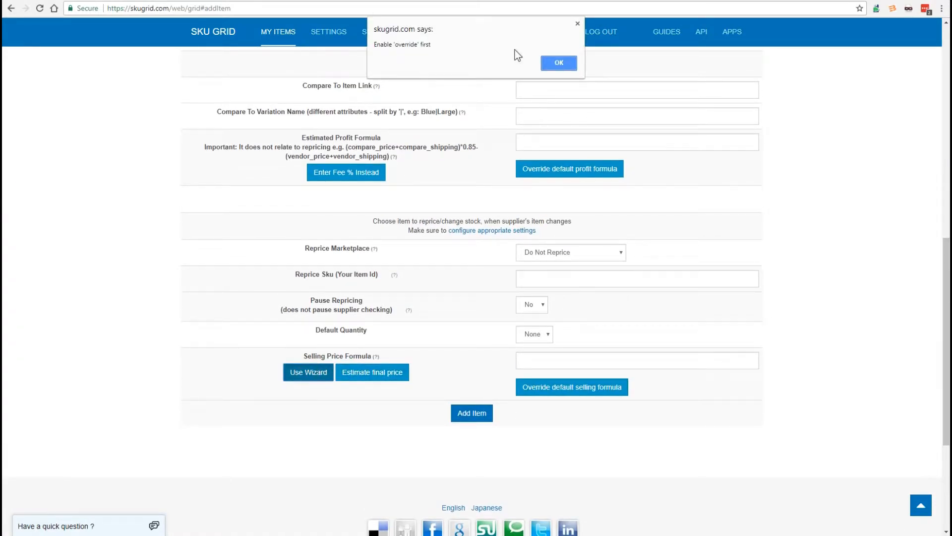
left_click(557, 64)
left_click(599, 390)
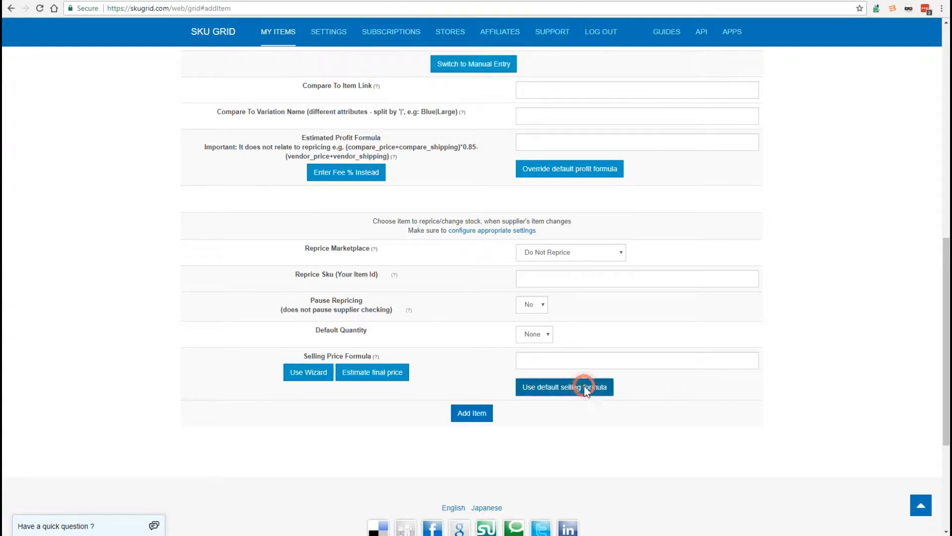
left_click(314, 373)
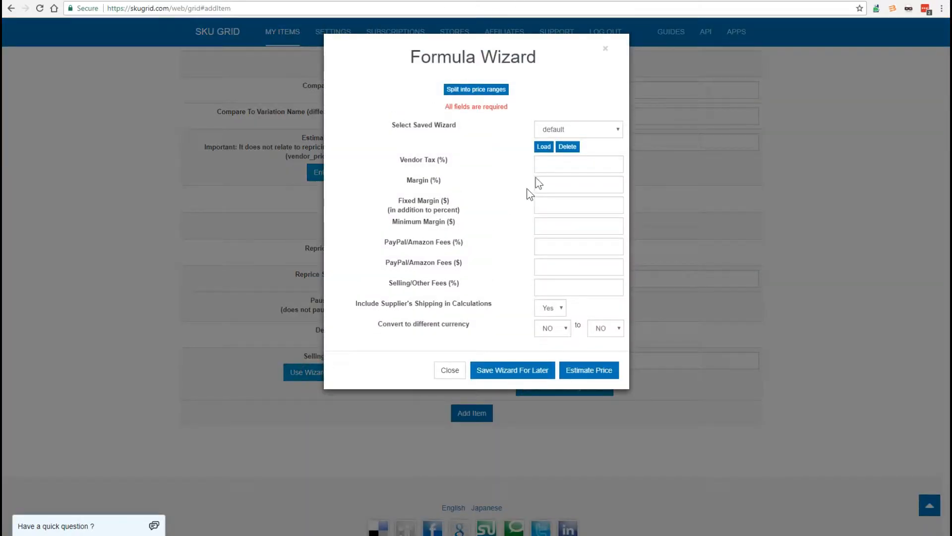
- Set the wizard's Margin (%) to 18.32, taken from the SKUtility profit margin on the Amazon toaster oven listing
left_click(558, 165)
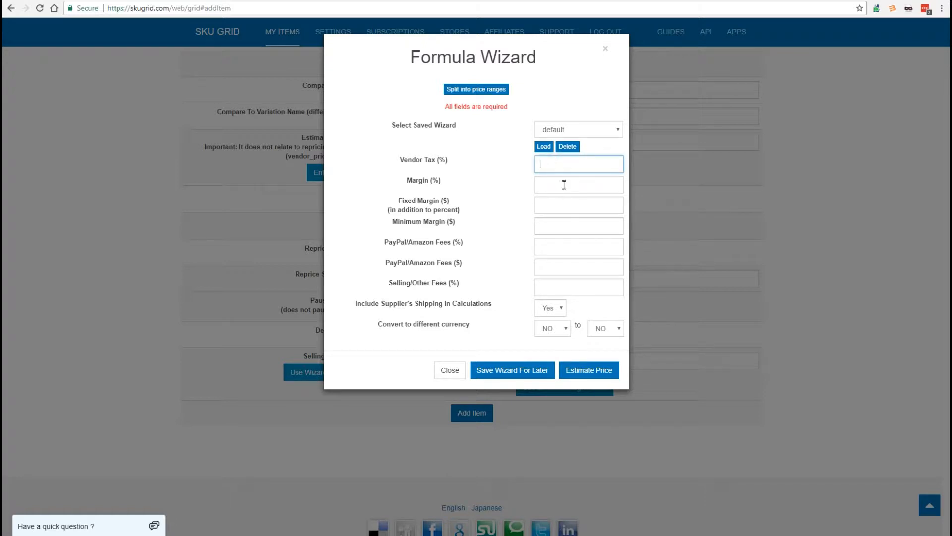
left_click(564, 184)
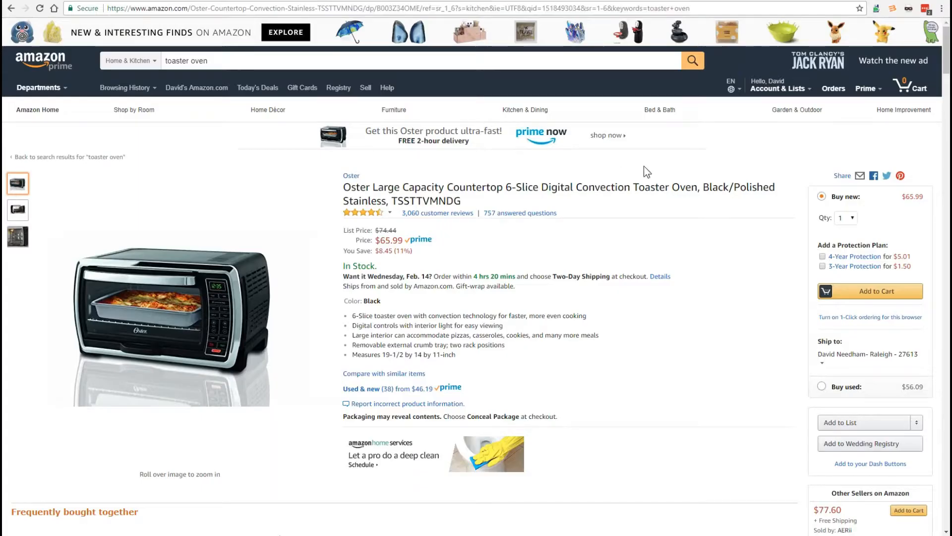
mouse_move(780, 82)
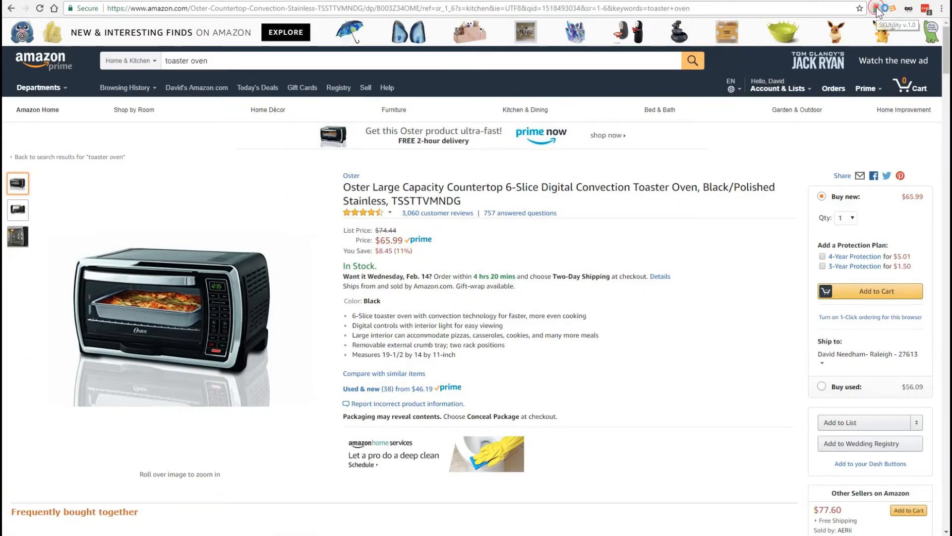
left_click(876, 9)
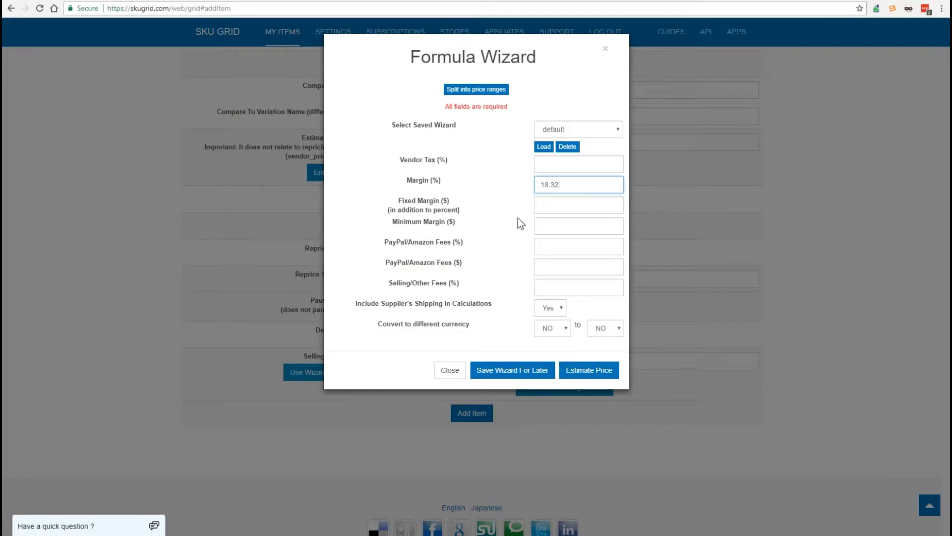
- Set the Minimum Margin to $3, the PayPal/Amazon fees to 2.9% and $0.3, and the Selling/Other Fees to 10%
left_click(548, 207)
left_click(557, 229)
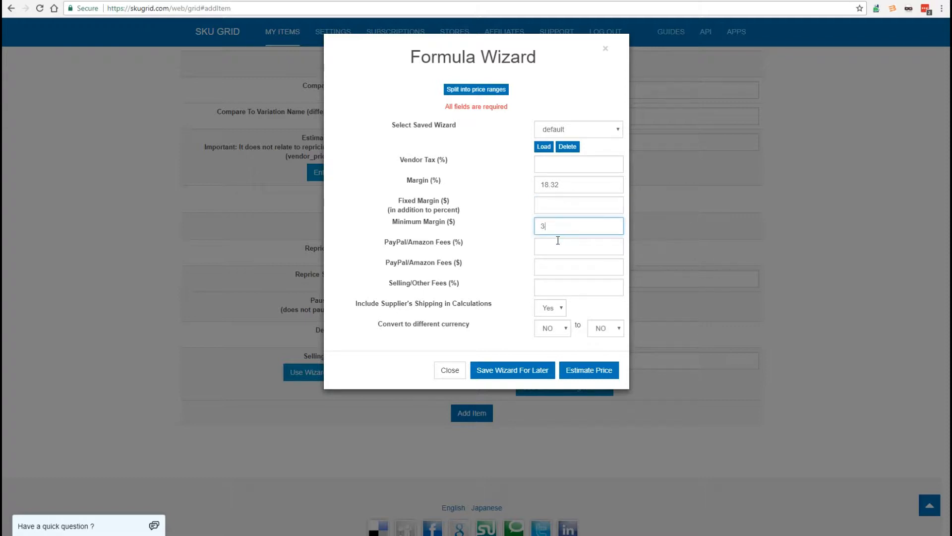
left_click(558, 247)
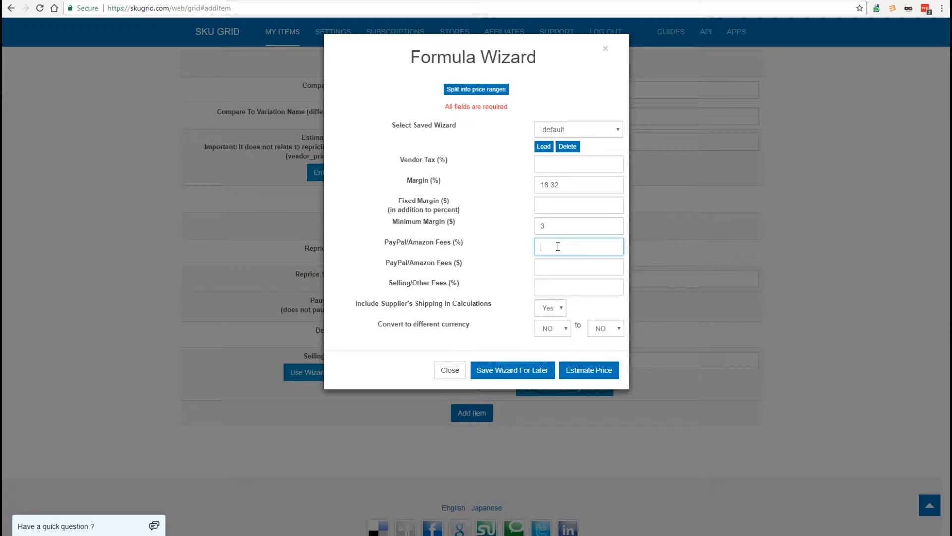
type("2.9")
left_click(559, 270)
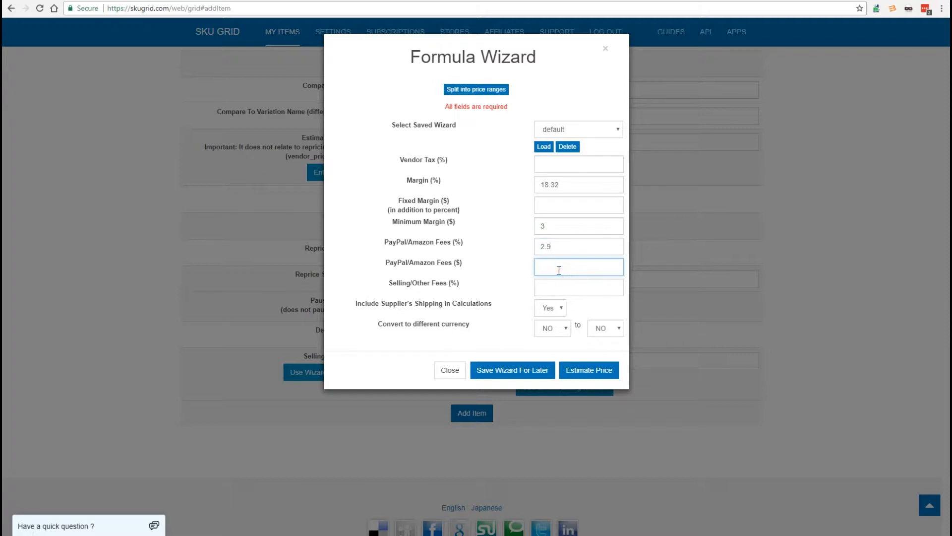
type("0.3")
left_click(566, 285)
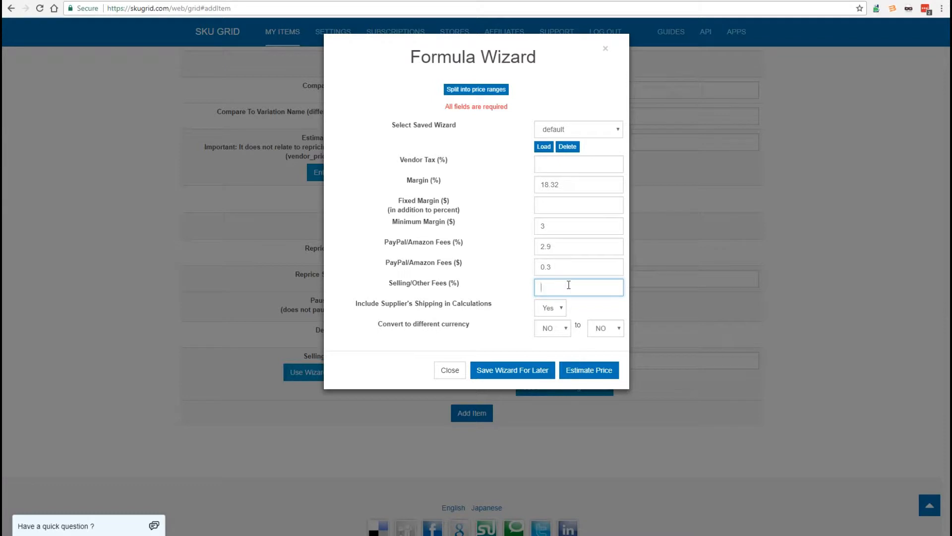
type("10")
- Copy the toaster oven's price from Amazon and estimate the selling price in the wizard for an item price of 65.99
left_click(591, 372)
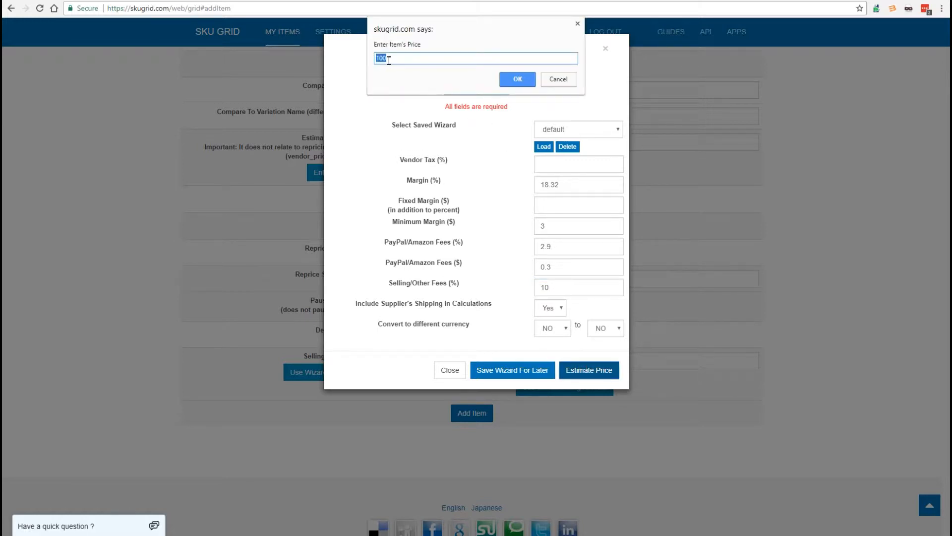
left_click(316, 1)
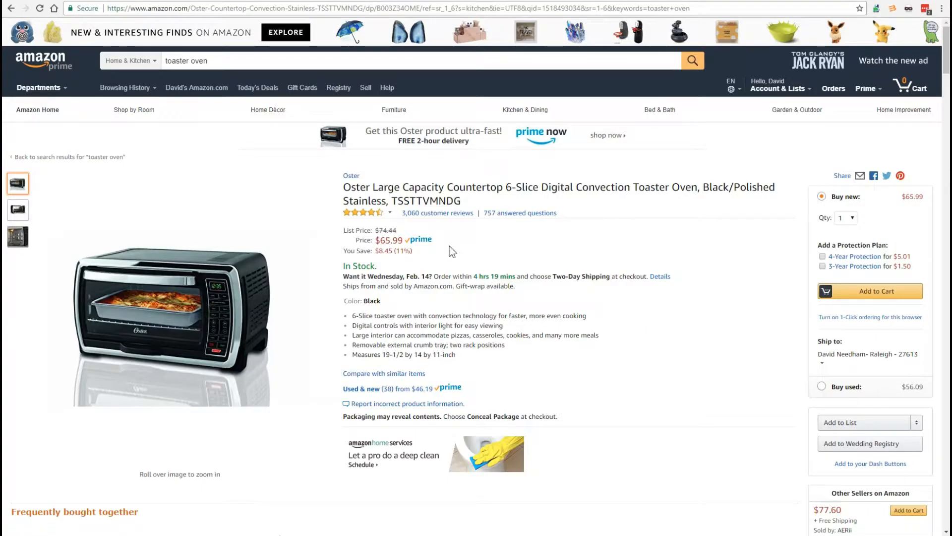
left_click_drag(380, 240, 404, 240)
key("ctrl+c")
left_click(148, 1)
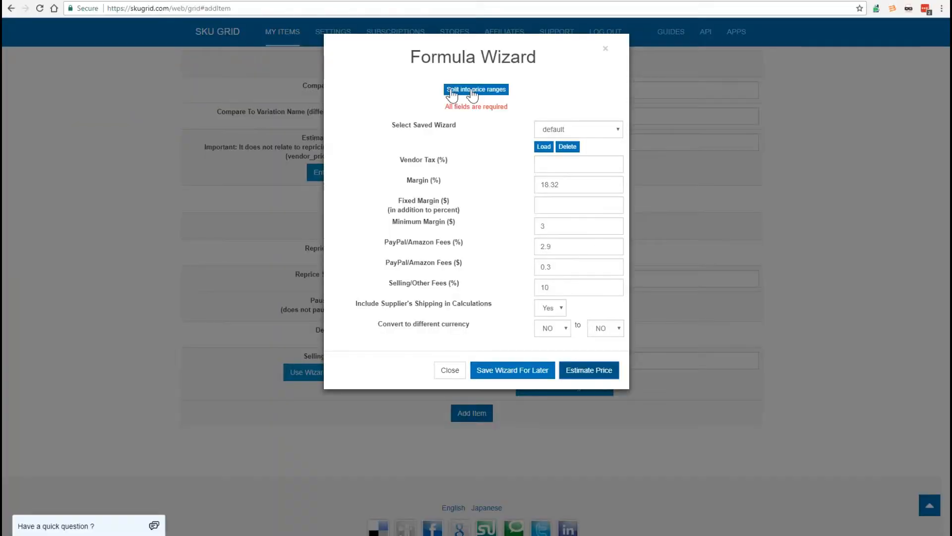
left_click(589, 370)
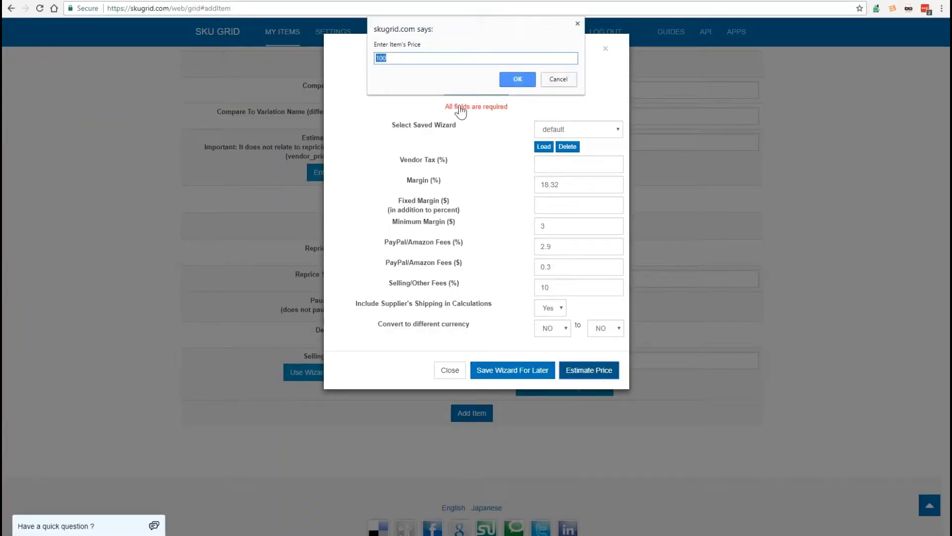
type("65.99")
left_click(517, 80)
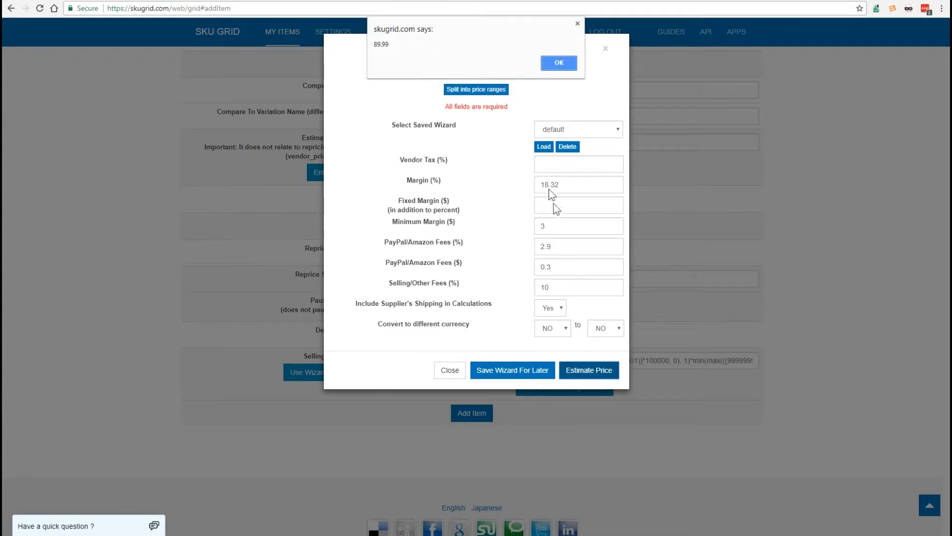
double_click(375, 44)
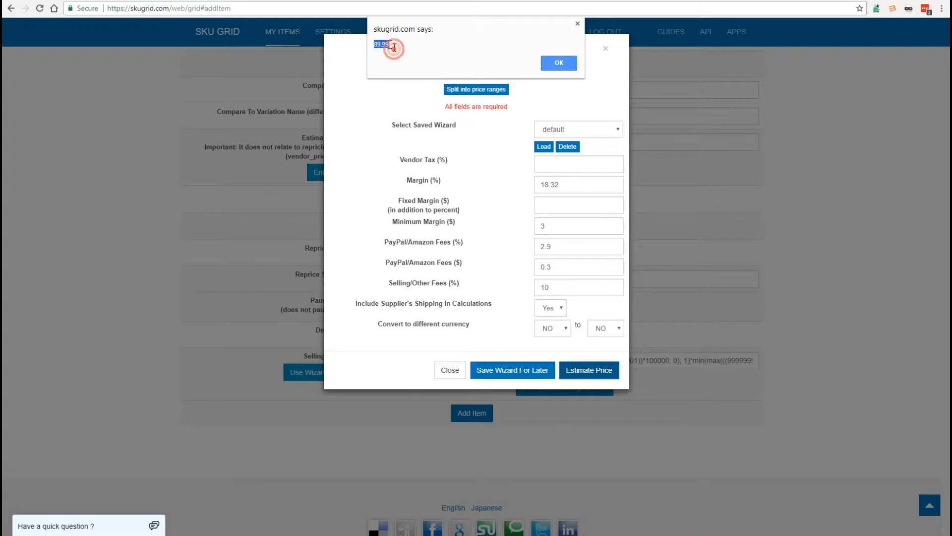
left_click(385, 45)
- Return to the Amazon listing and check the sale price and percent profit margin in SKUtility against the wizard's estimate
left_click(316, 1)
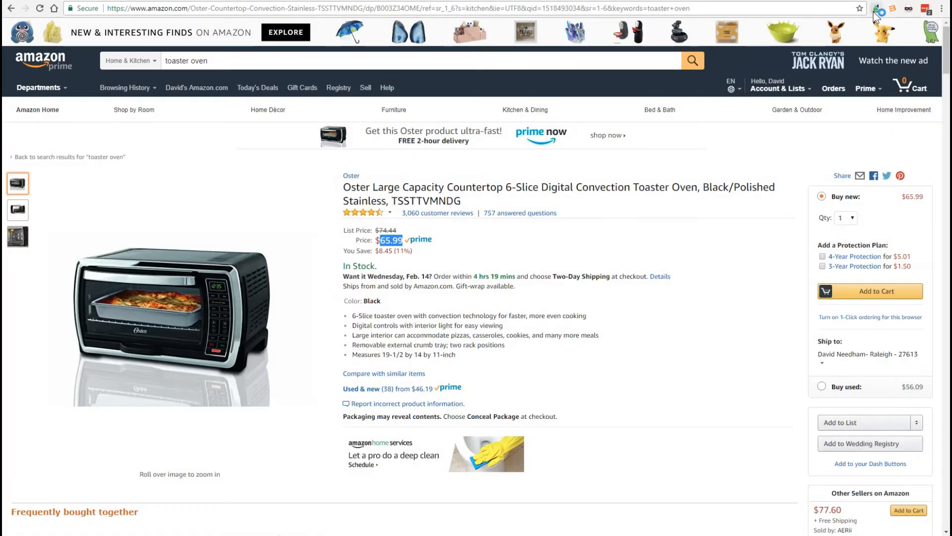
left_click(876, 9)
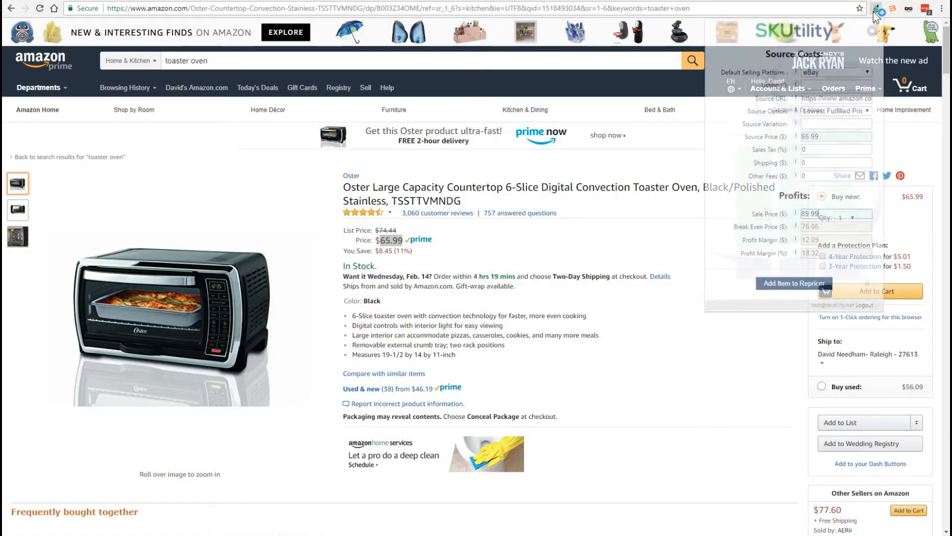
left_click(824, 215)
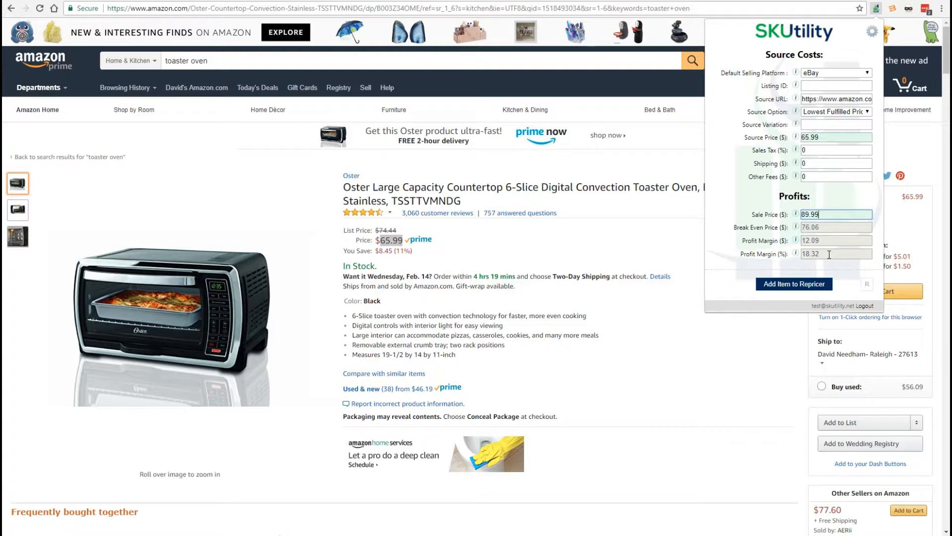
left_click(830, 215)
left_click(825, 254)
left_click(828, 215)
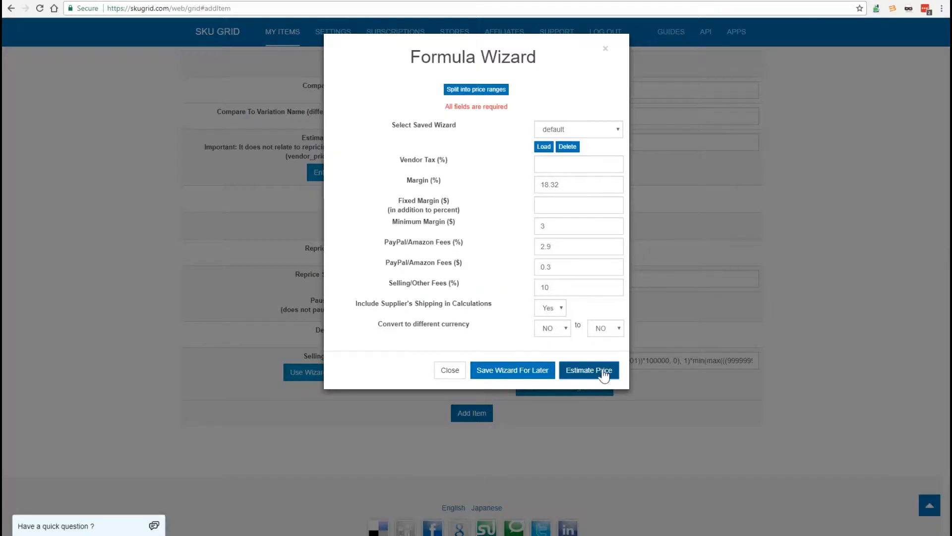
- Compare the Margin (%) value in the Formula Wizard with the sale price entered in SKUtility on the Amazon listing
double_click(570, 184)
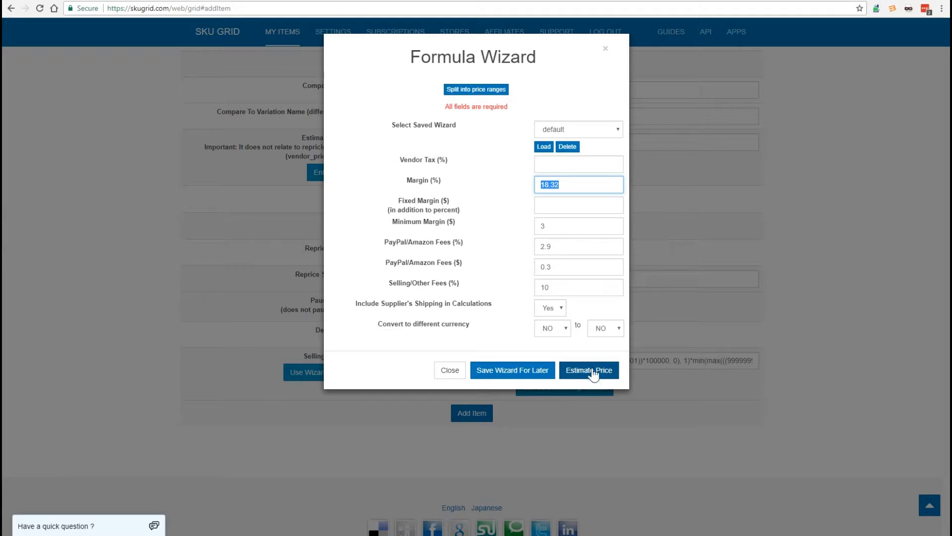
left_click(573, 186)
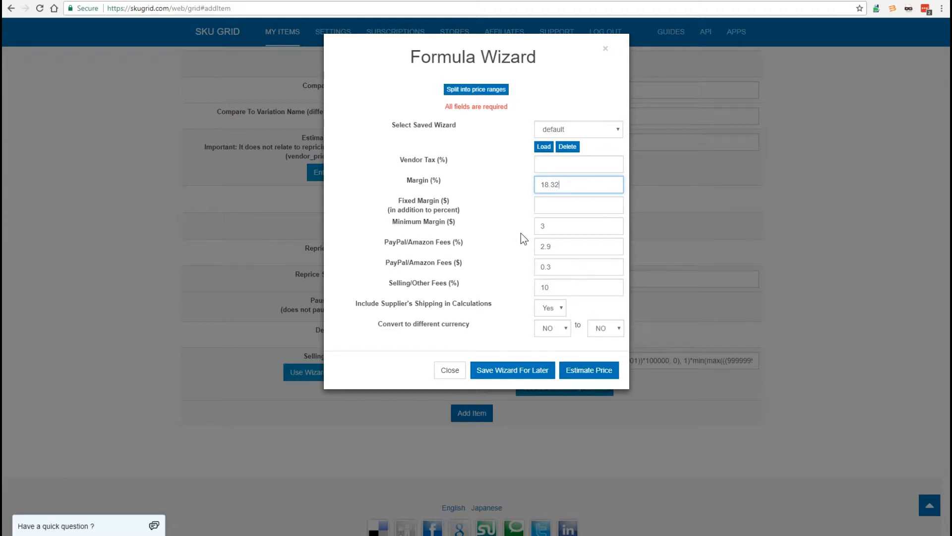
left_click(395, 4)
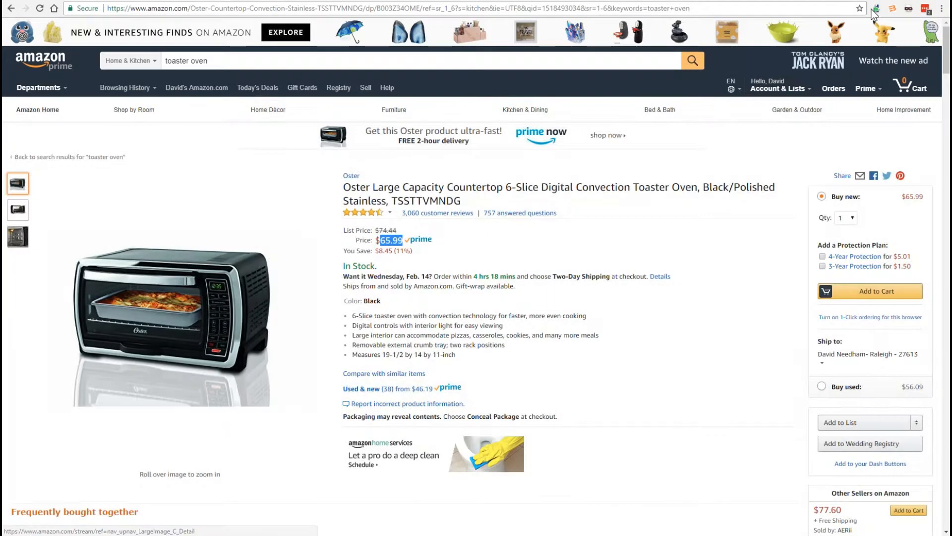
left_click(875, 8)
left_click_drag(820, 215, 794, 217)
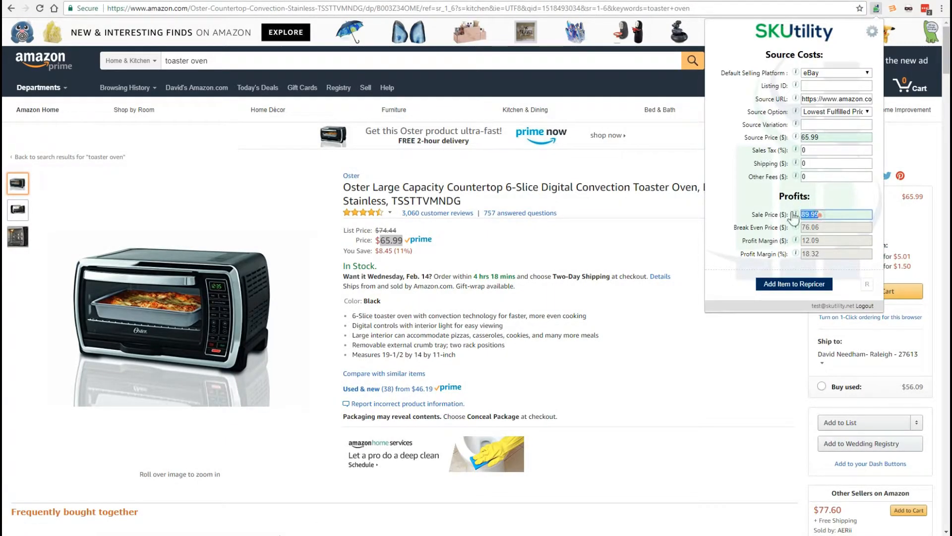
left_click(752, 197)
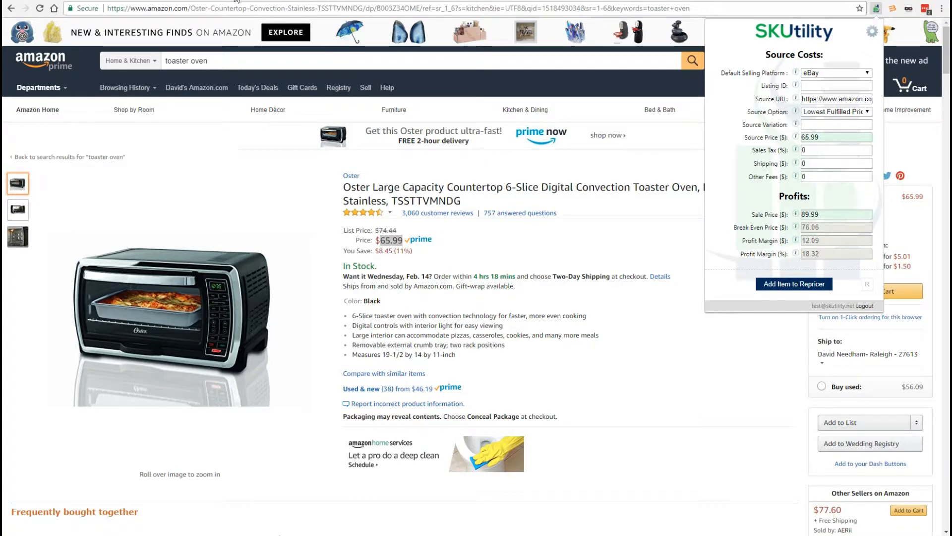
- Switch to the eBay Seller Hub active listings and copy the item ID of the Oster TSSTTVMNDG Toaster Oven
left_click(206, 0)
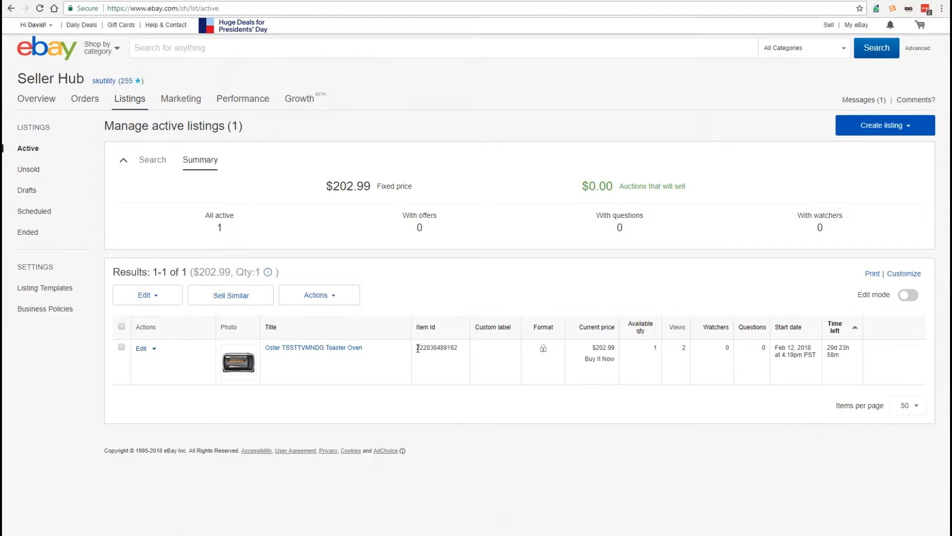
left_click_drag(417, 348, 458, 349)
left_click(449, 361)
- Paste the copied eBay item ID as the Listing ID in SKUtility on the Amazon listing and add the item to the repricer
left_click(301, 1)
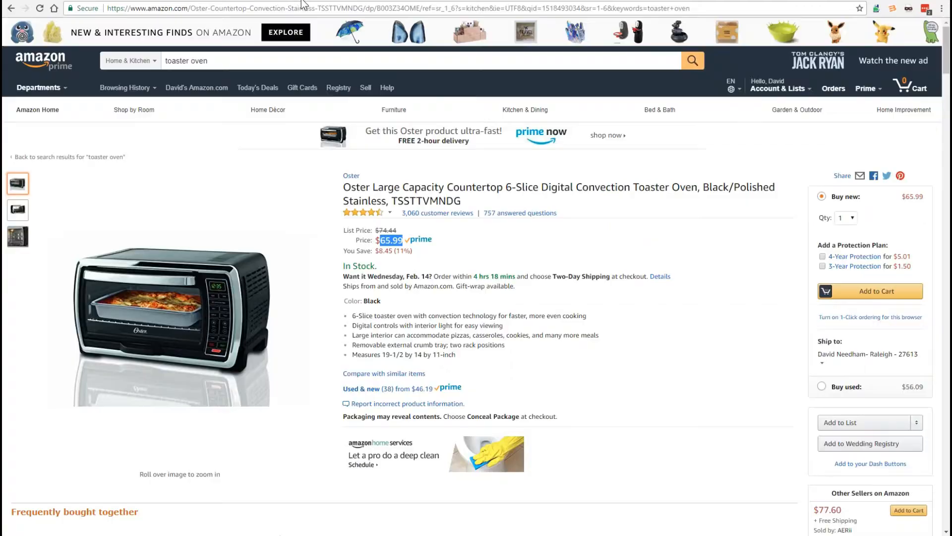
left_click(876, 8)
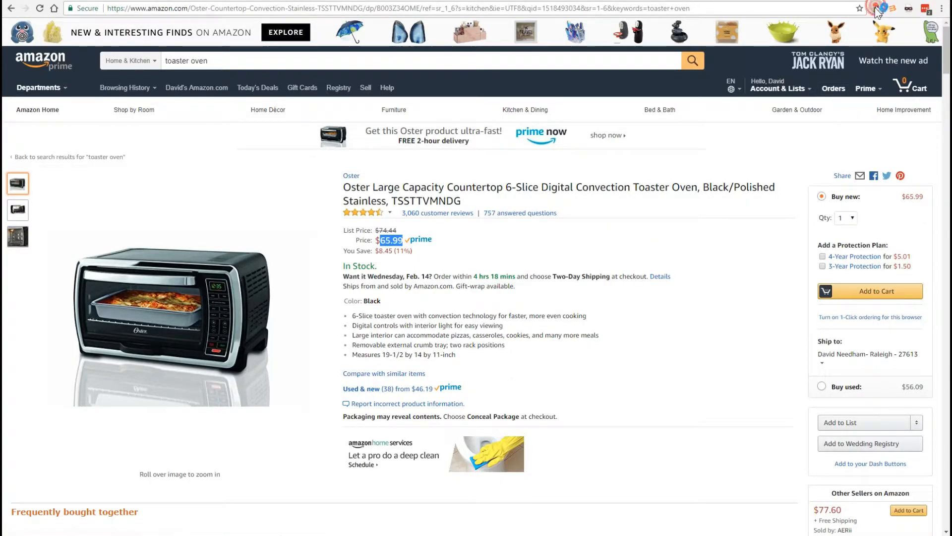
right_click(832, 86)
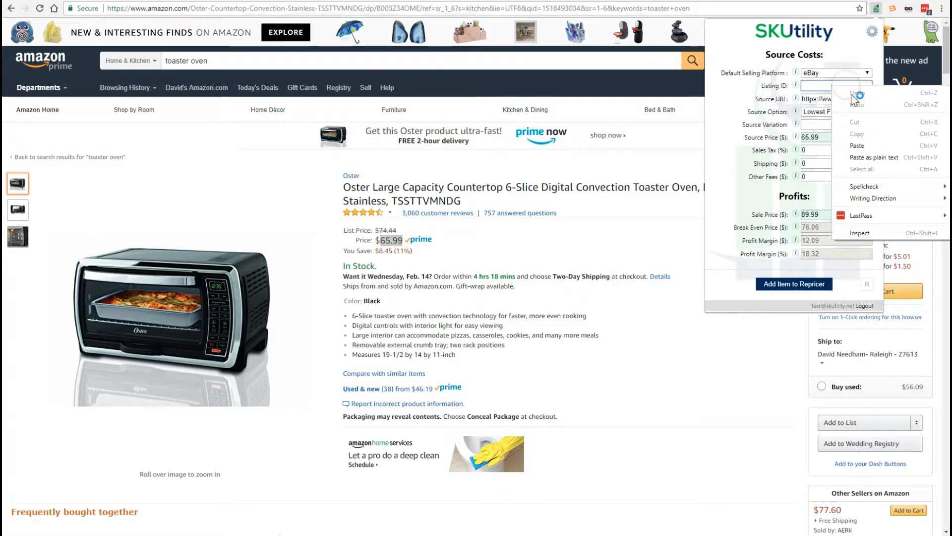
left_click(857, 146)
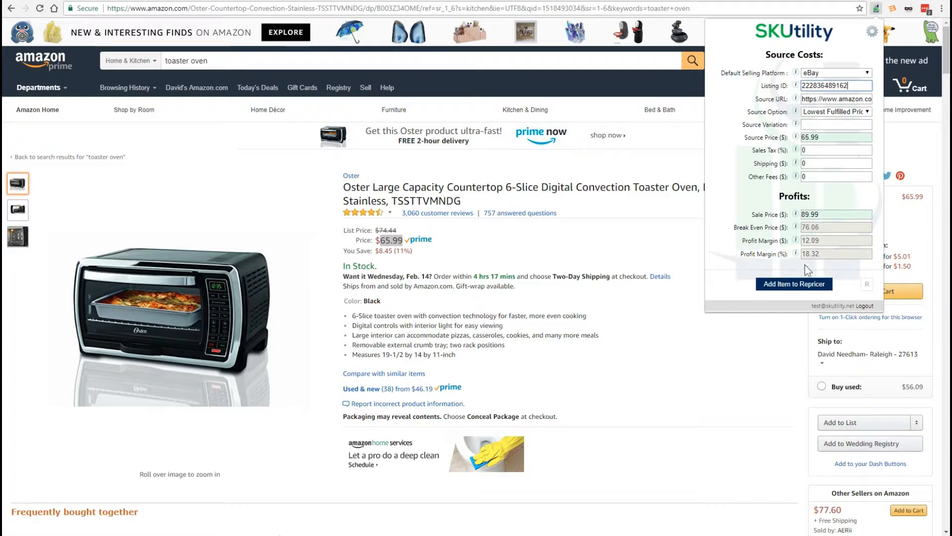
left_click(796, 283)
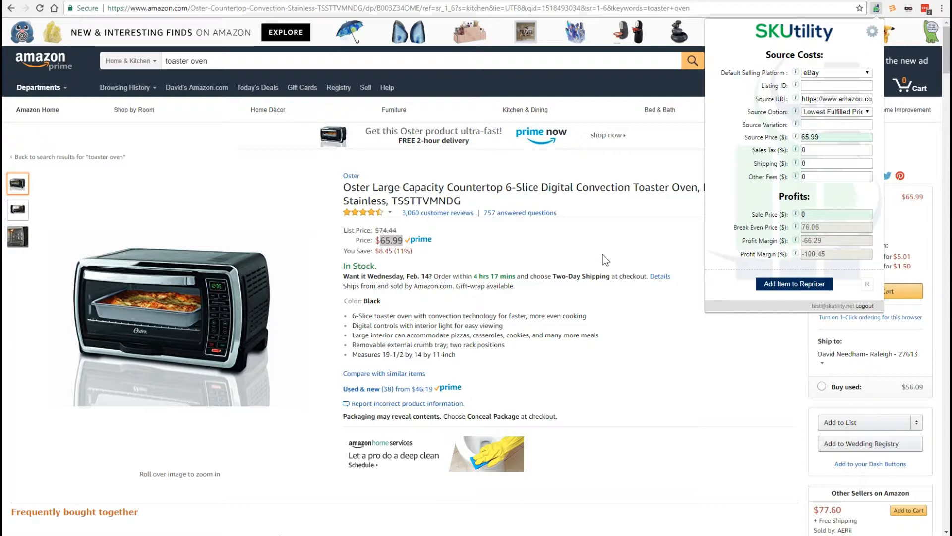
- Return to SKU Grid, close the Formula Wizard and go to the My Items page
left_click(81, 1)
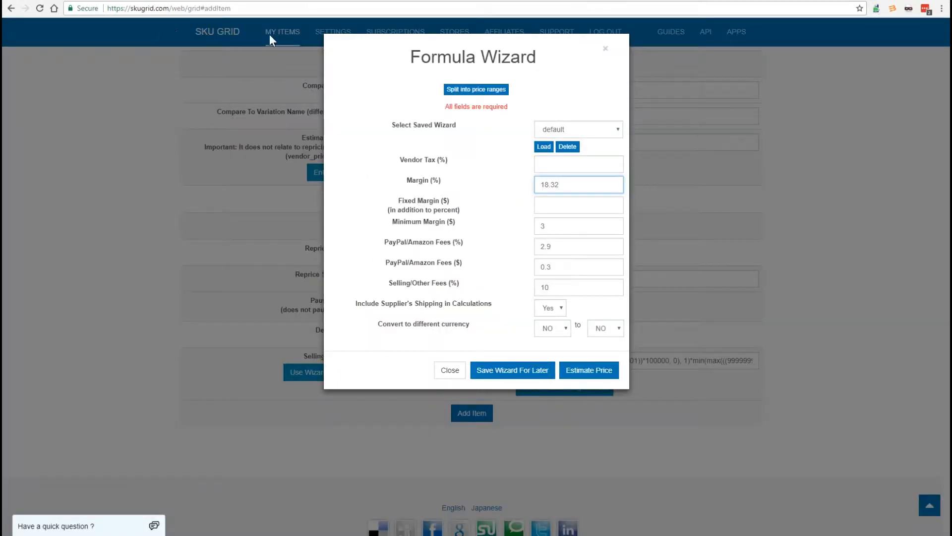
left_click(448, 370)
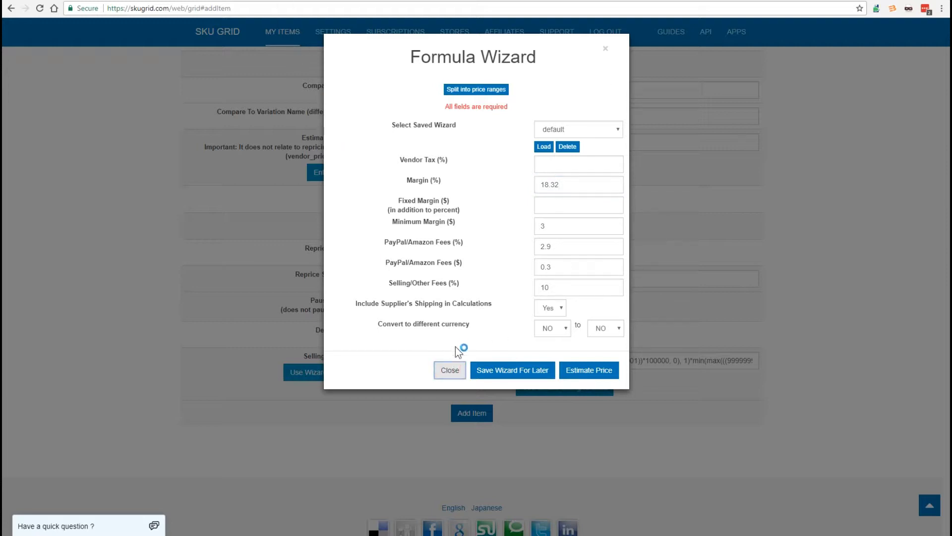
left_click(449, 370)
left_click(278, 30)
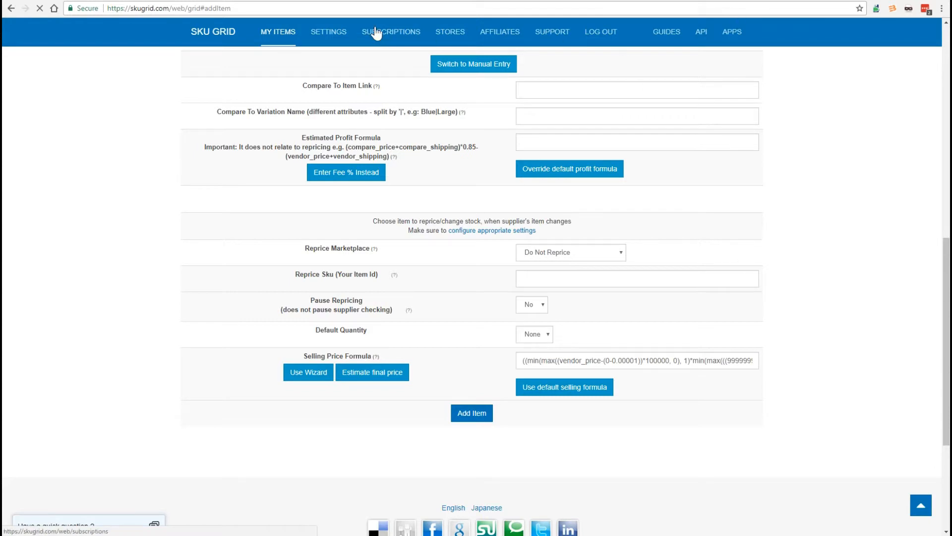
- Reload the My Items page in SKU Grid to list the newly added toaster oven
left_click(282, 32)
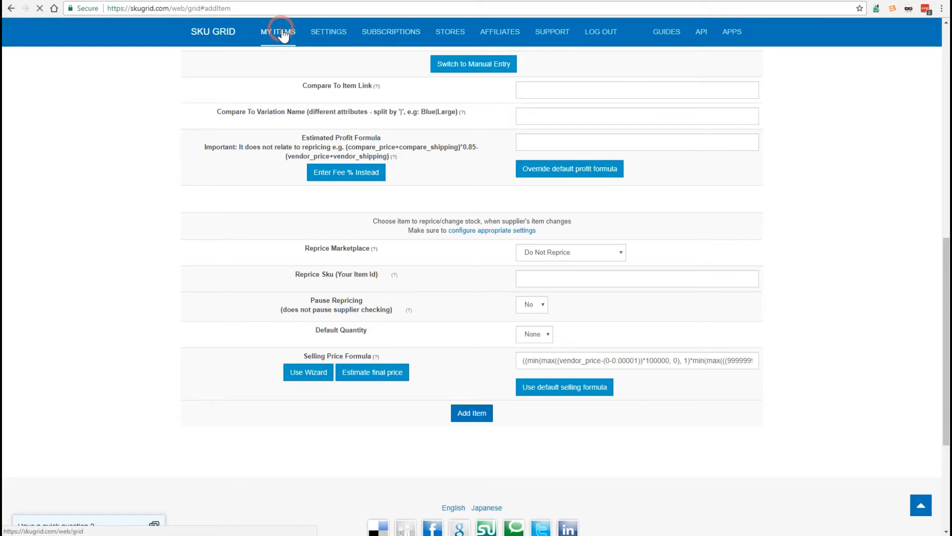
left_click(946, 151)
left_click_drag(945, 147, 943, 106)
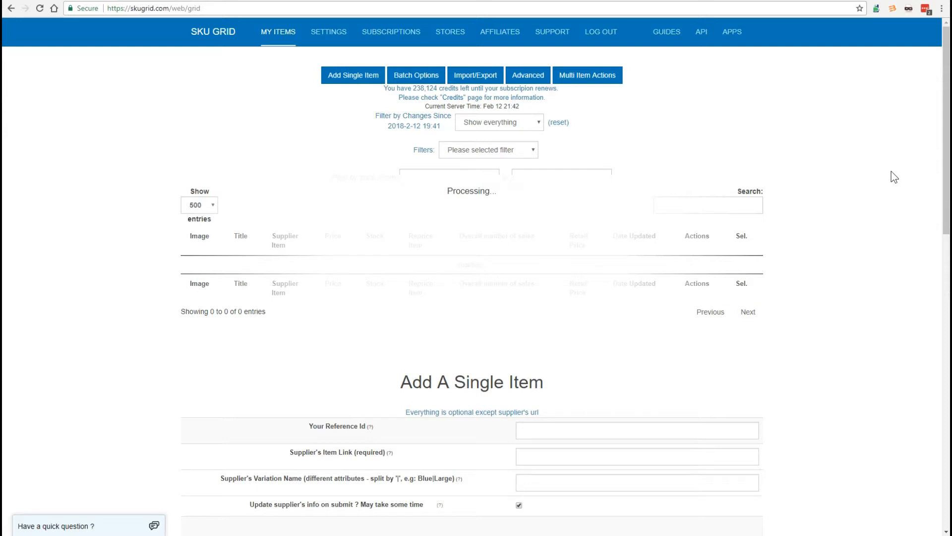
left_click(281, 31)
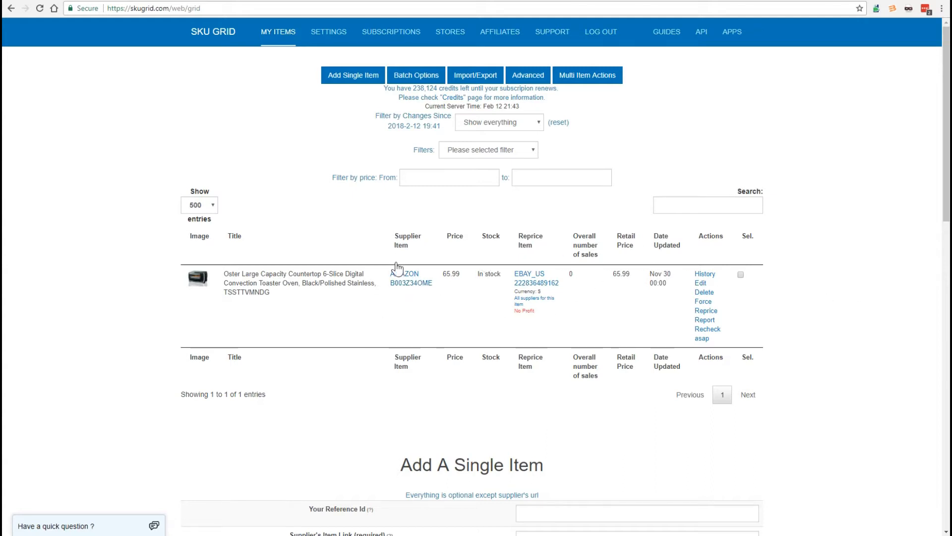
- Open the item's Amazon supplier link, check the product ID and fulfilled option in its URL, and return to SKU Grid
left_click(411, 283)
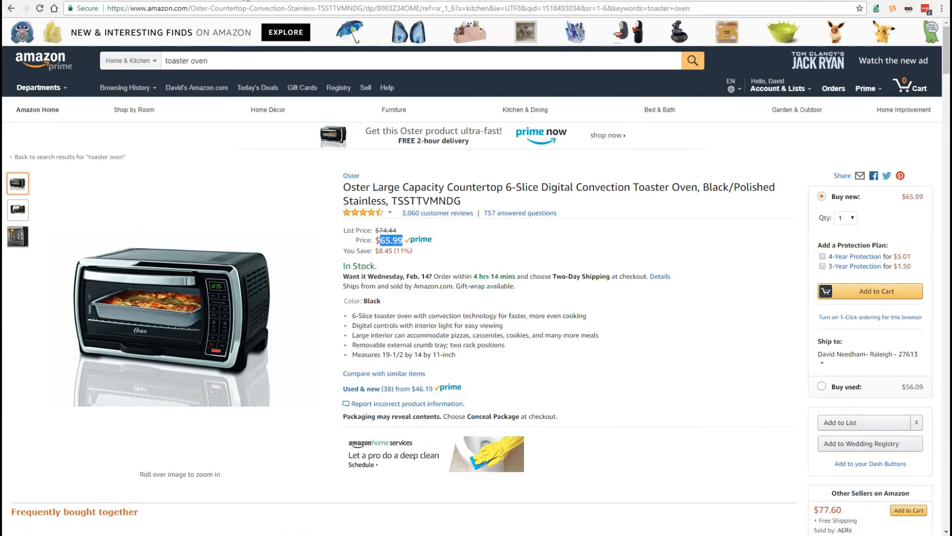
left_click(247, 1)
mouse_move(381, 223)
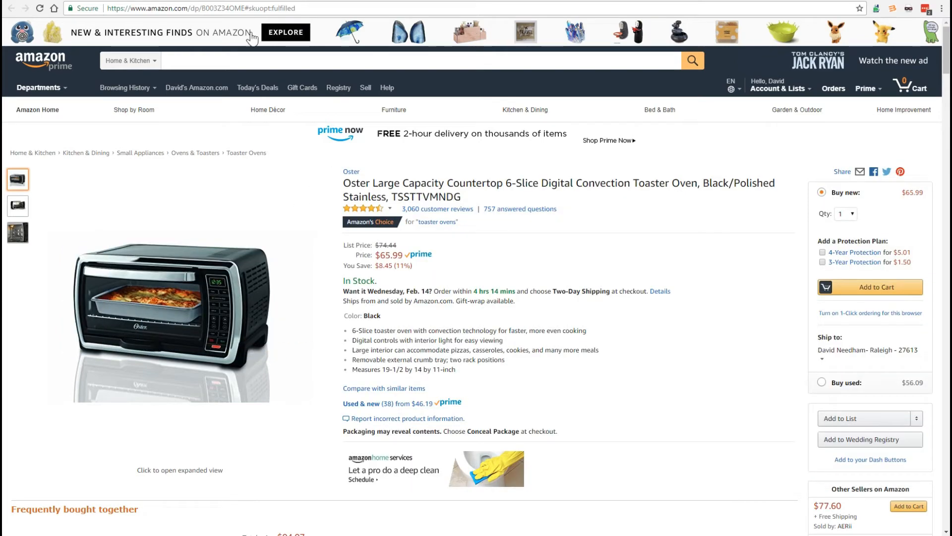
double_click(220, 8)
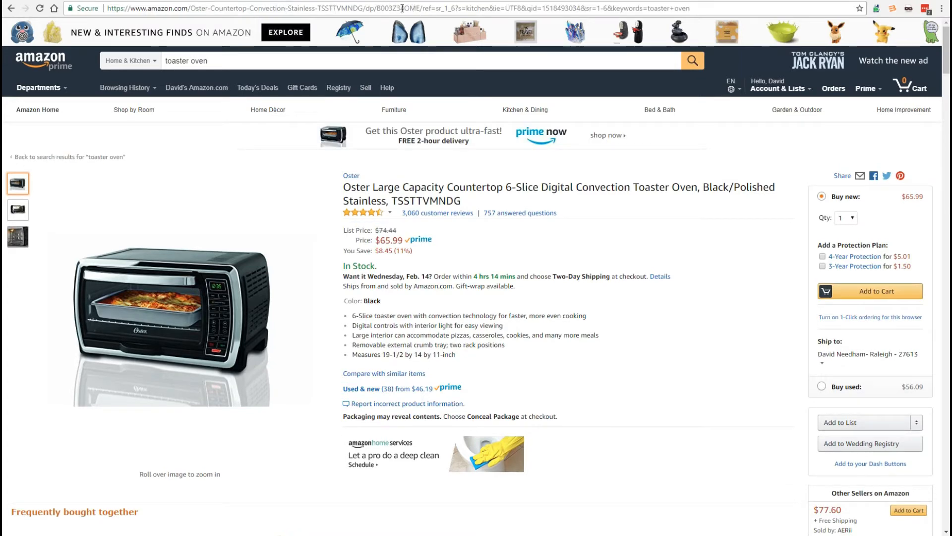
double_click(399, 9)
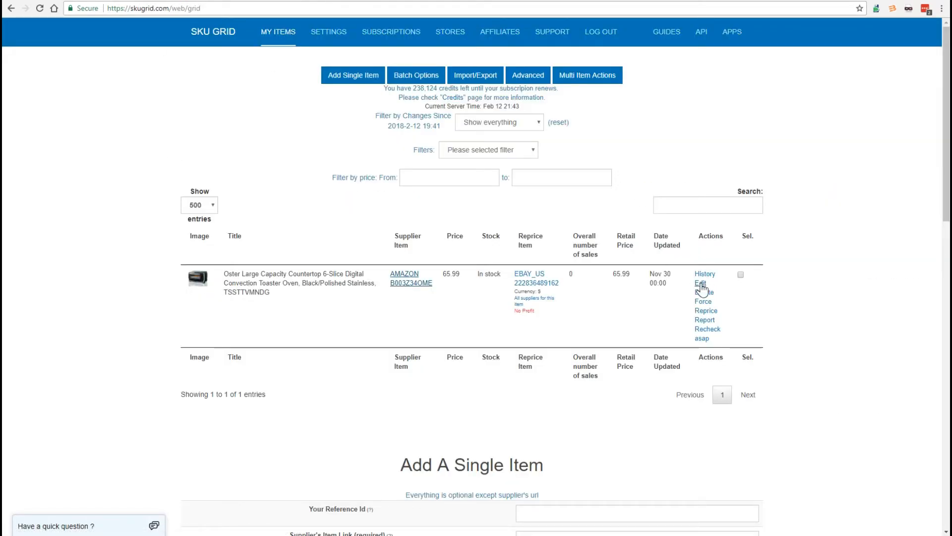
- Open the toaster oven item for editing and inspect the #skuopt:fulfilled ending of its Supplier's Item Link
left_click(700, 284)
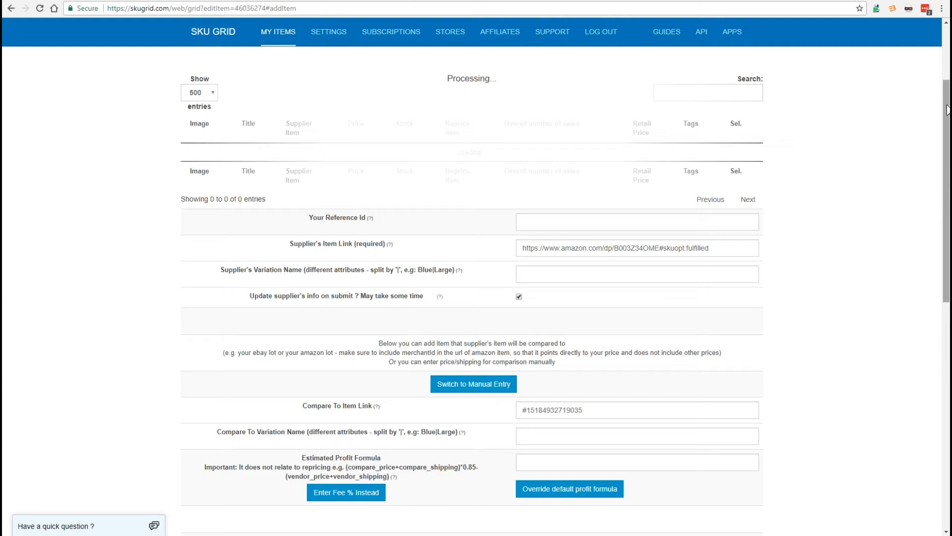
scroll(947, 110, "down", 1)
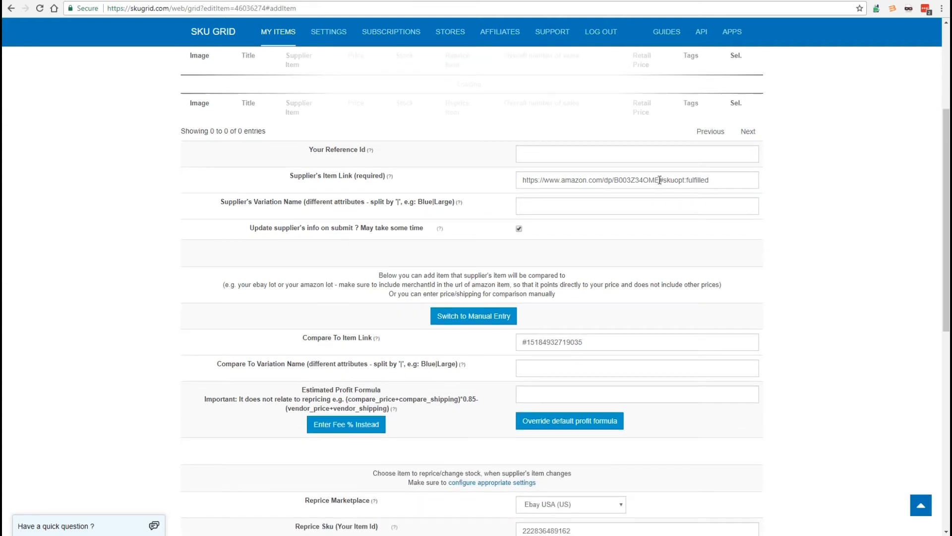
left_click_drag(659, 180, 737, 180)
left_click(716, 180)
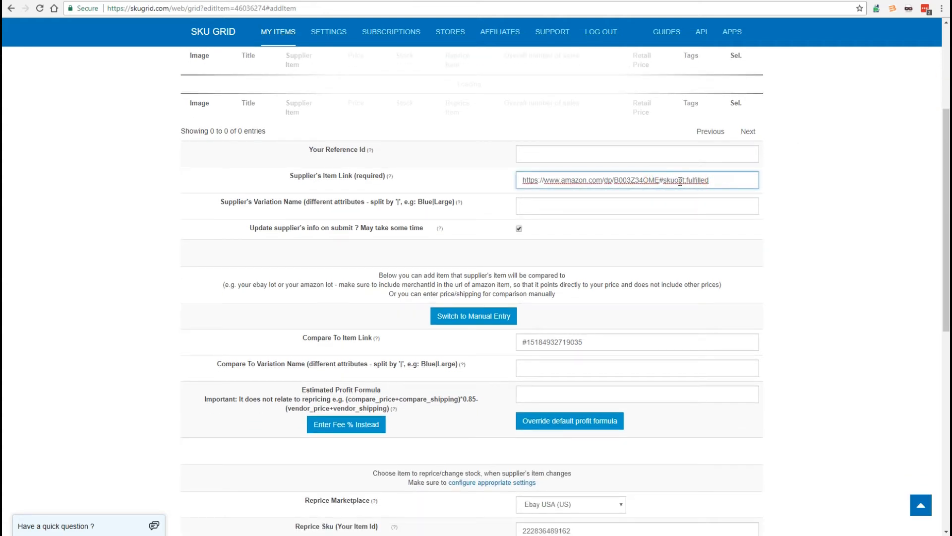
- Compare the item's Reprice Sku with the item ID in eBay Seller Hub's active listings, and return to SKU Grid
left_click_drag(947, 213, 938, 352)
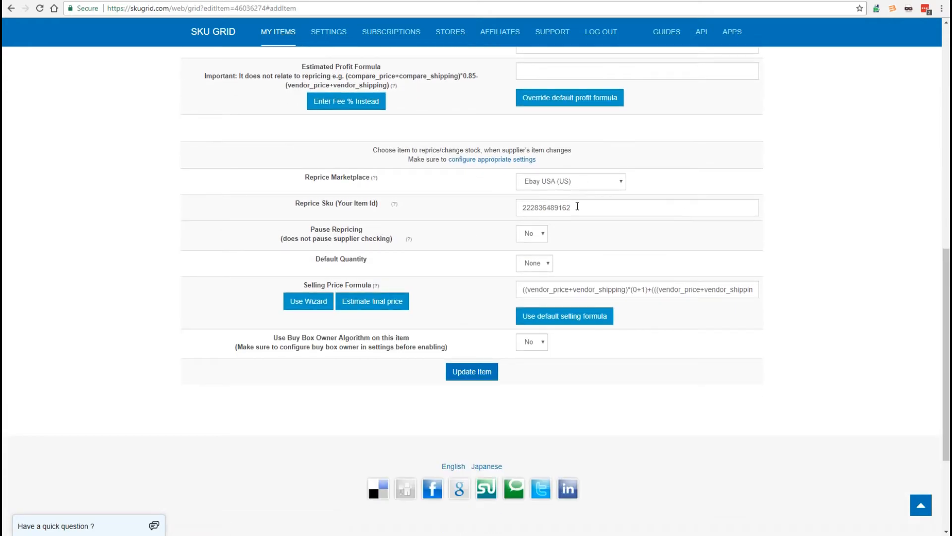
left_click_drag(575, 206, 494, 200)
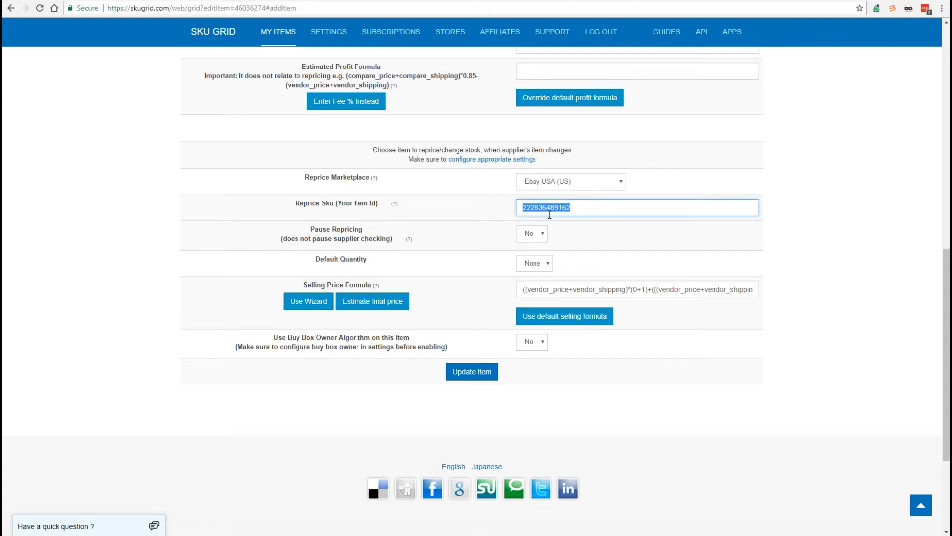
left_click(202, 1)
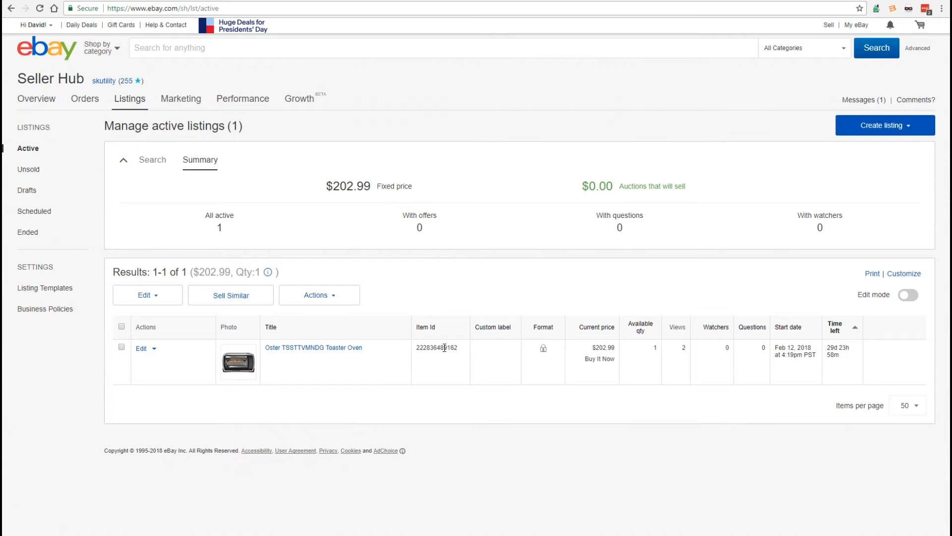
left_click_drag(442, 347, 461, 348)
left_click(124, 1)
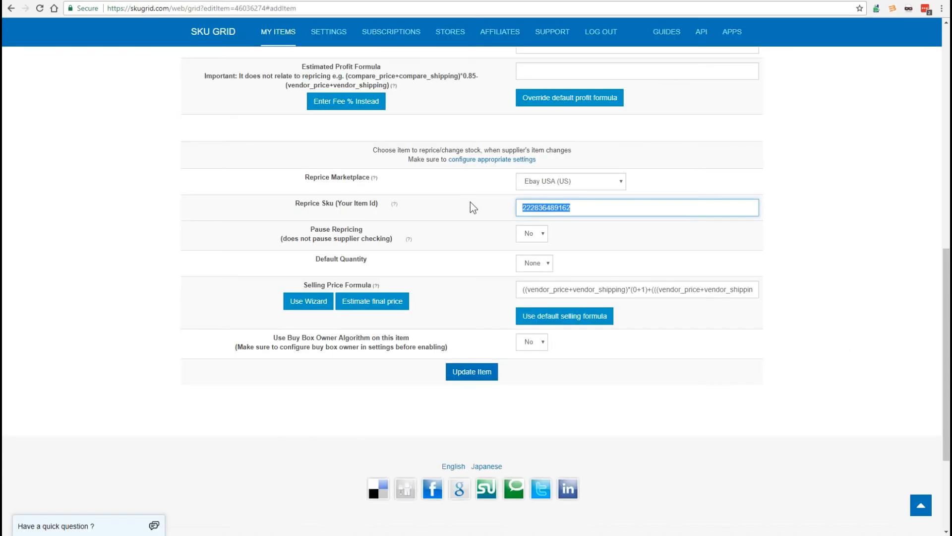
- Examine the item's Selling Price Formula, and view the Formula Wizard's fields before closing it
left_click_drag(519, 288, 745, 293)
left_click(740, 293)
left_click(679, 294)
scroll(618, 289, "up", 12)
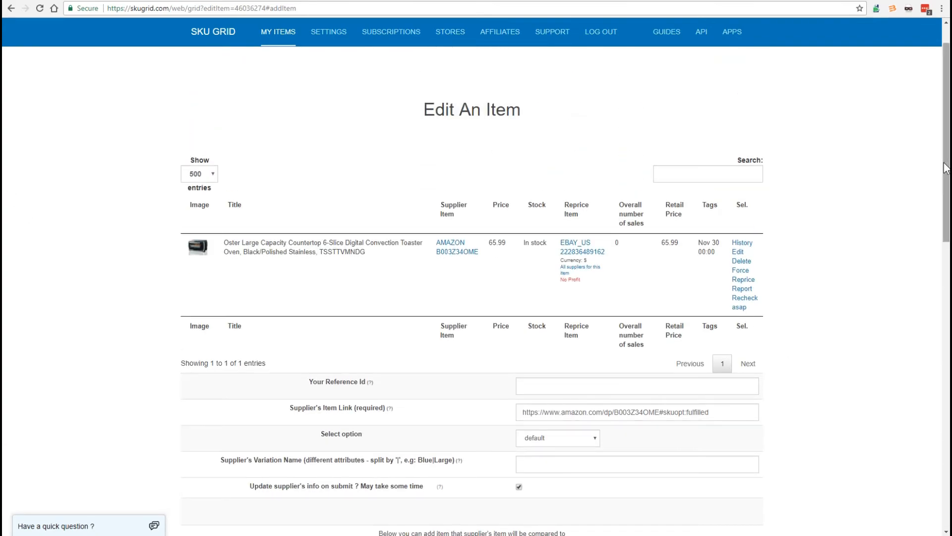
left_click_drag(939, 166, 932, 390)
scroll(658, 347, "down", 2)
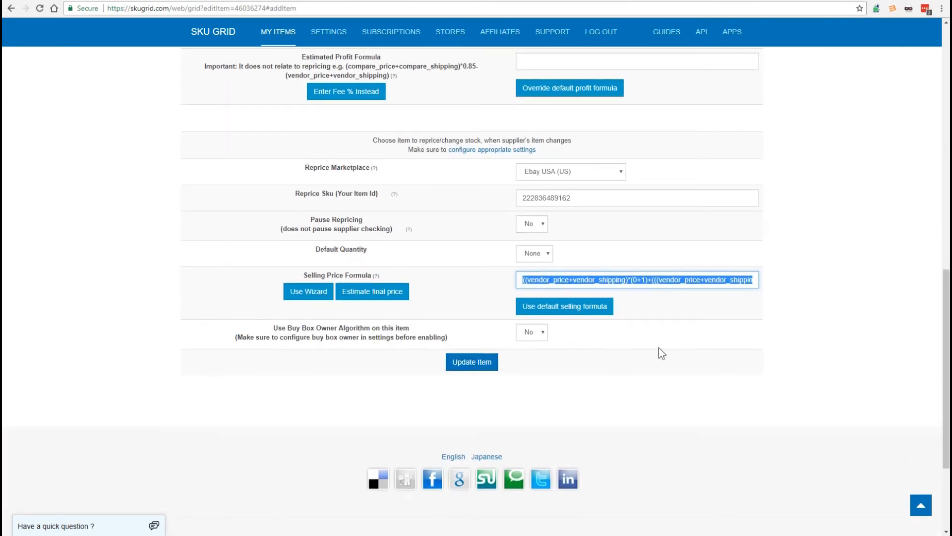
left_click(660, 288)
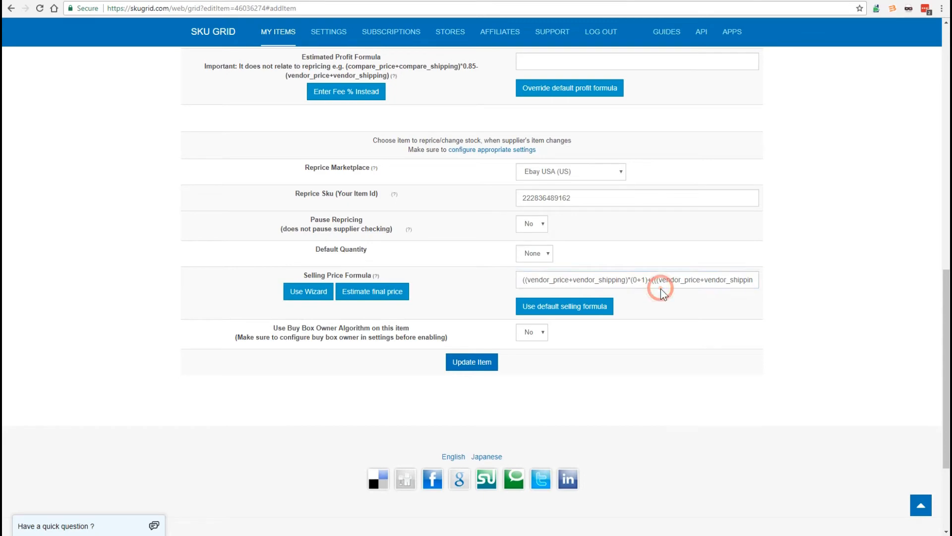
left_click(305, 294)
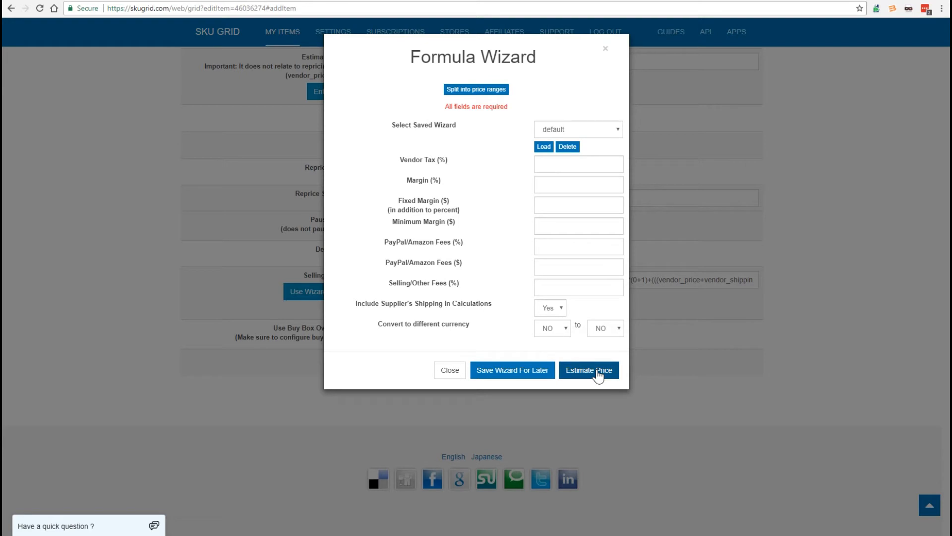
left_click(605, 49)
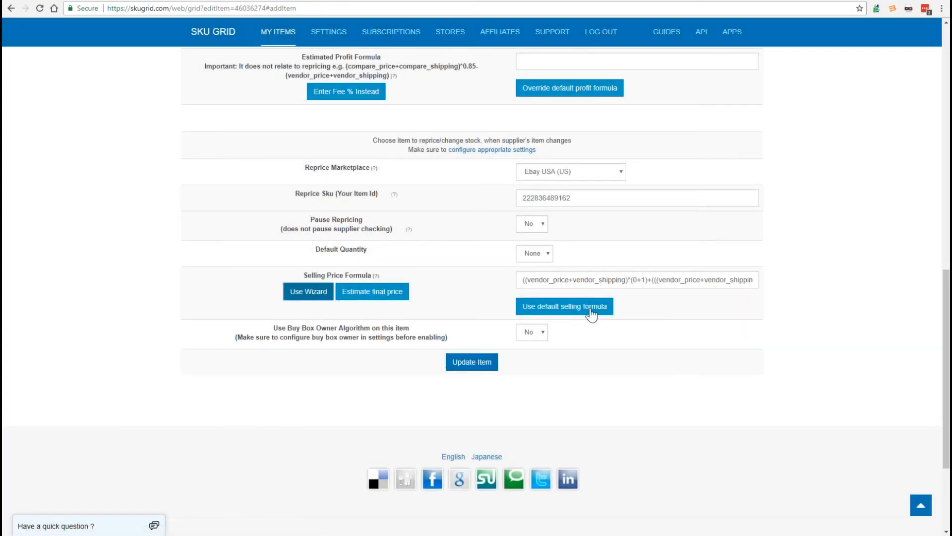
- View the choices of the supplier's Select option setting and check the Supplier's Item Link, keeping the option at default
left_click_drag(945, 391, 943, 104)
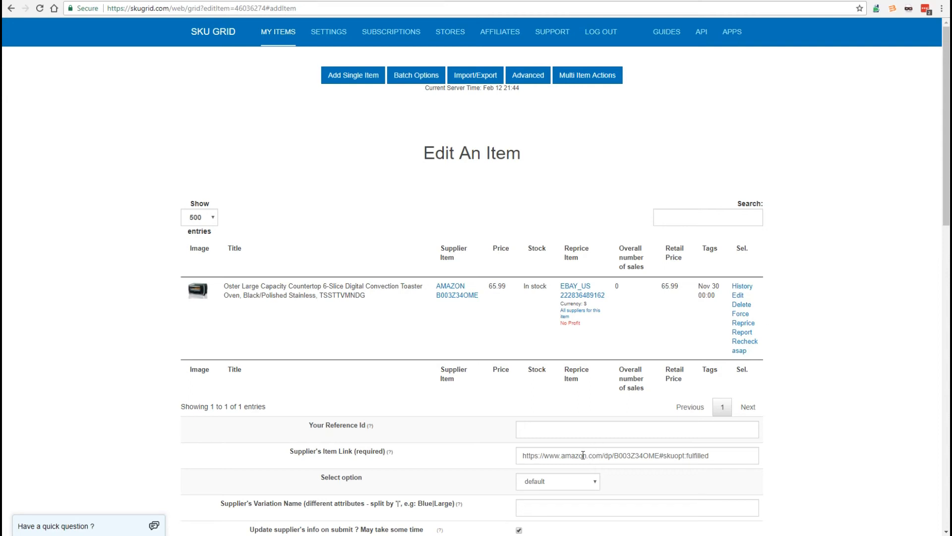
left_click(585, 483)
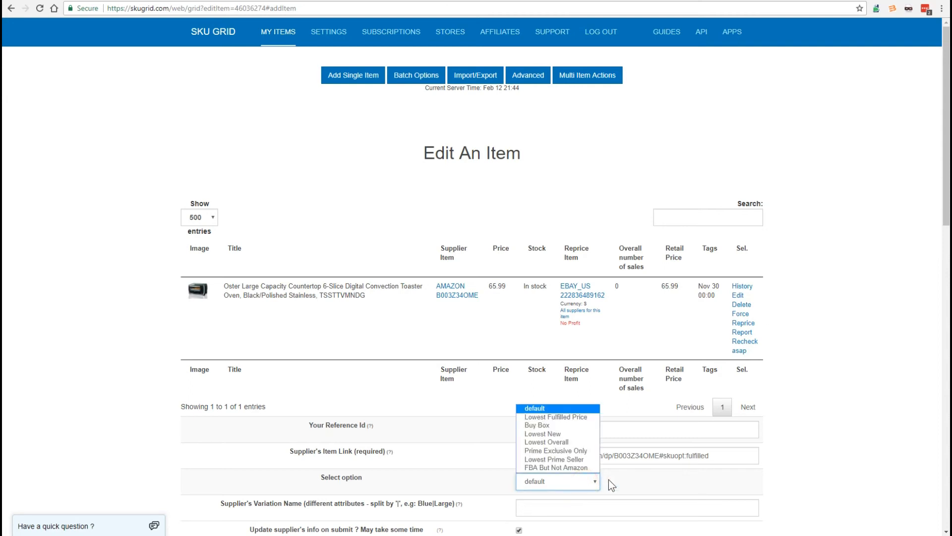
scroll(926, 310, "down", 7)
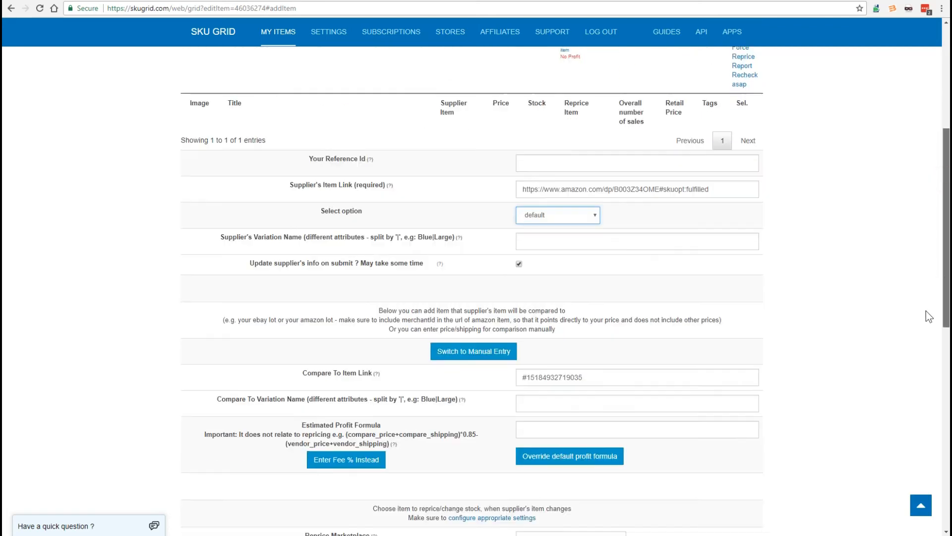
left_click_drag(922, 319, 921, 318)
left_click(723, 93)
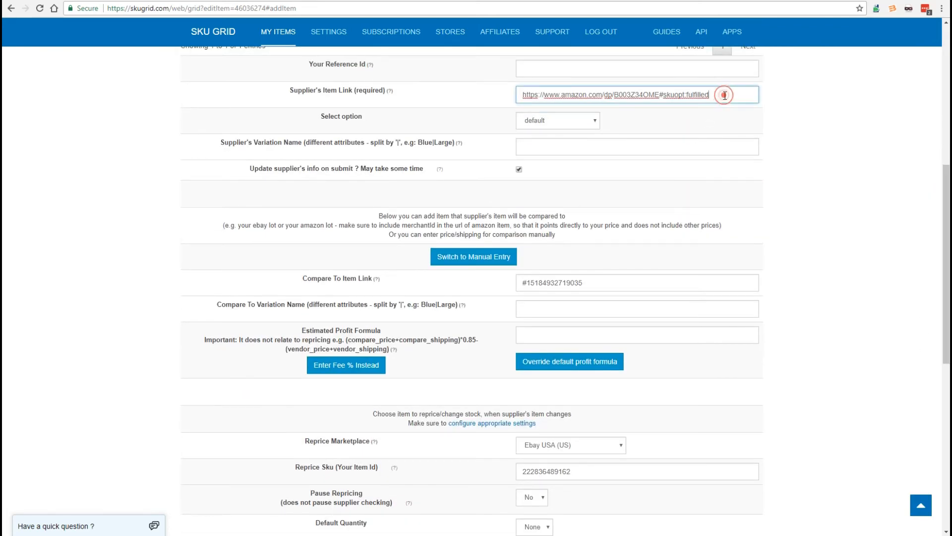
left_click(590, 120)
left_click(809, 246)
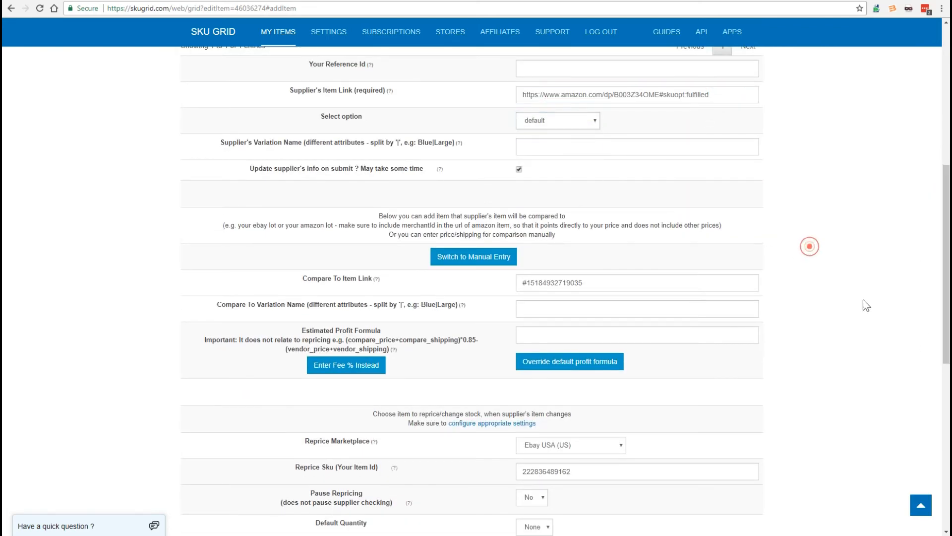
- Review the Reprice Sku and repricing settings of the item, and return to the start of the Edit An Item page
double_click(578, 472)
left_click(826, 421)
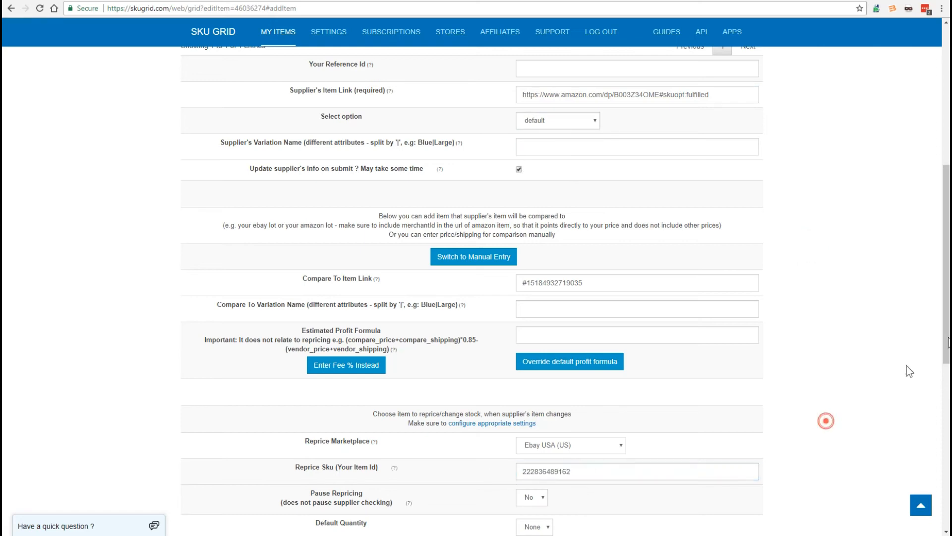
scroll(946, 328, "down", 5)
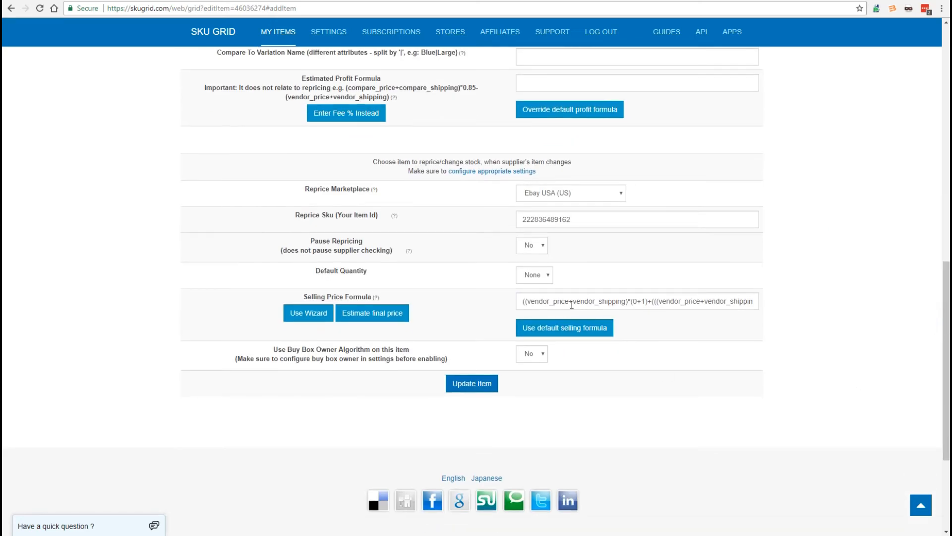
left_click(945, 300)
left_click_drag(945, 300, 860, 126)
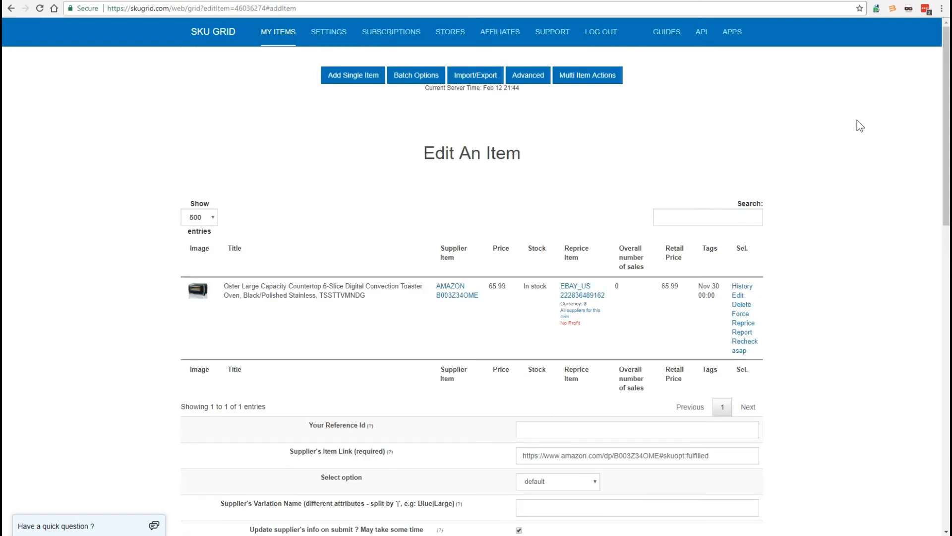